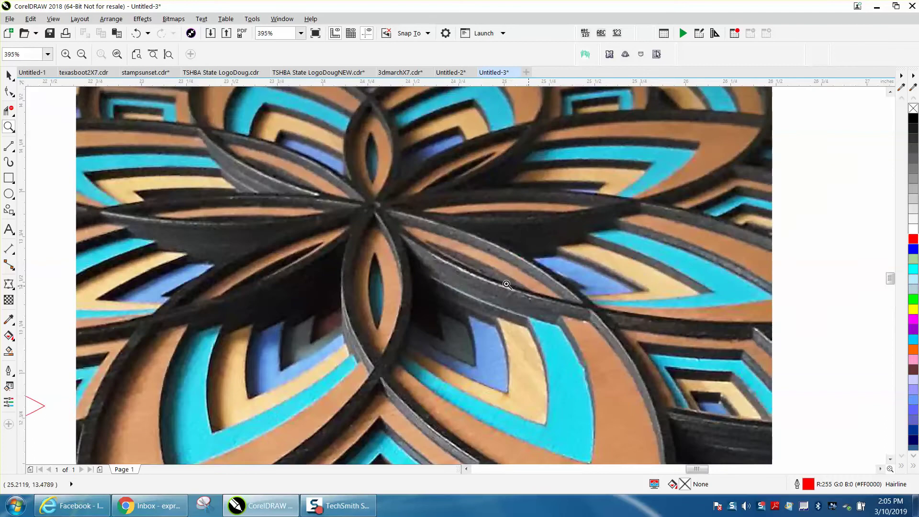
# Examine the layered petals and diamond sections of the mandala photo up close, along with the flower outlines beside it
pyautogui.rightClick(406, 256)
pyautogui.rightClick(406, 256)
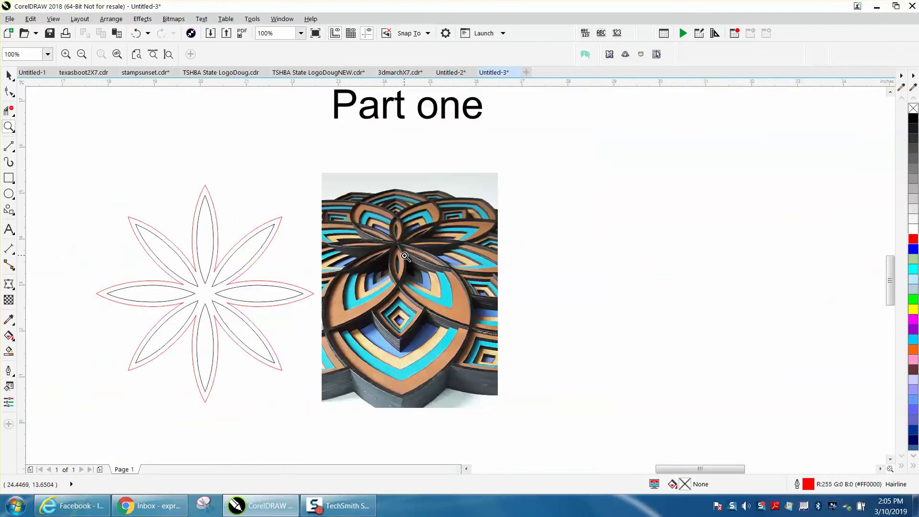
pyautogui.click(501, 348)
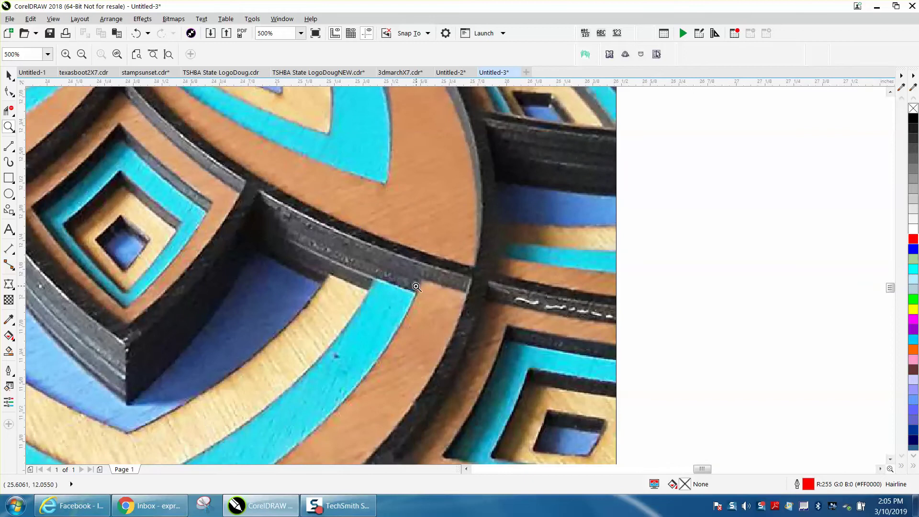
pyautogui.rightClick(368, 269)
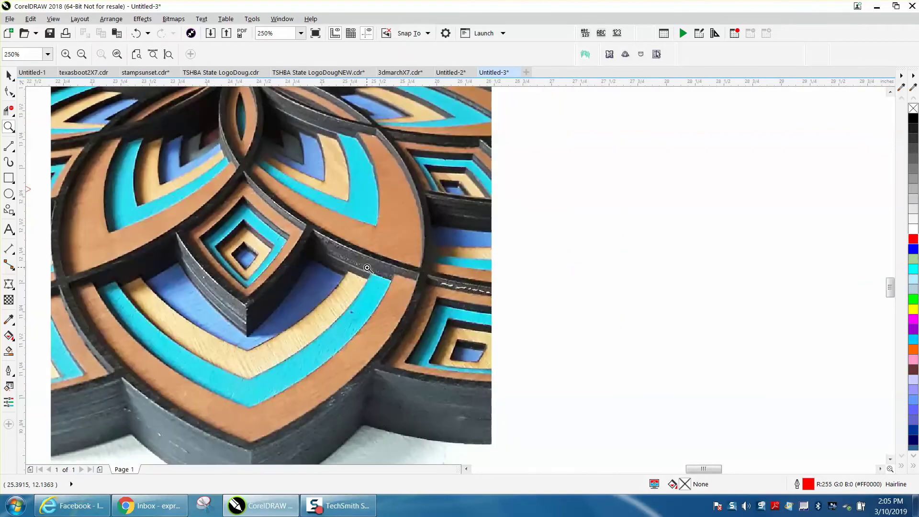
pyautogui.rightClick(367, 268)
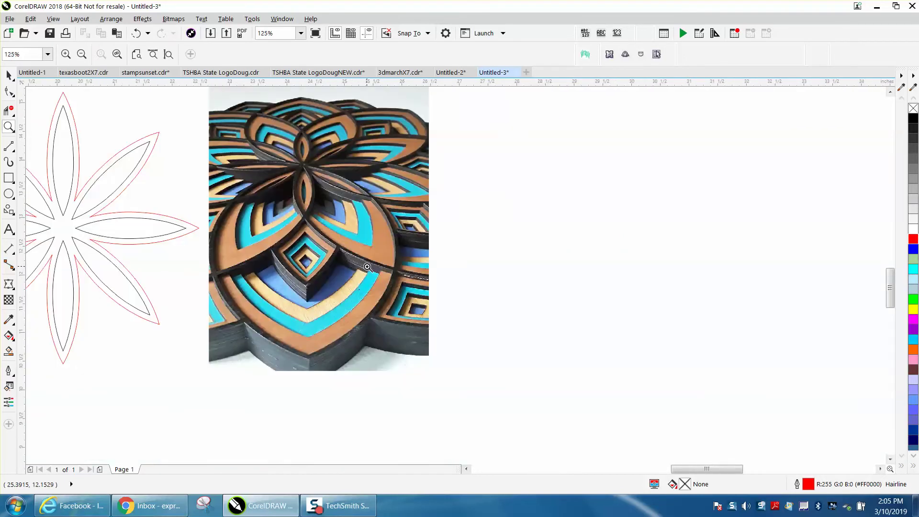
pyautogui.rightClick(367, 267)
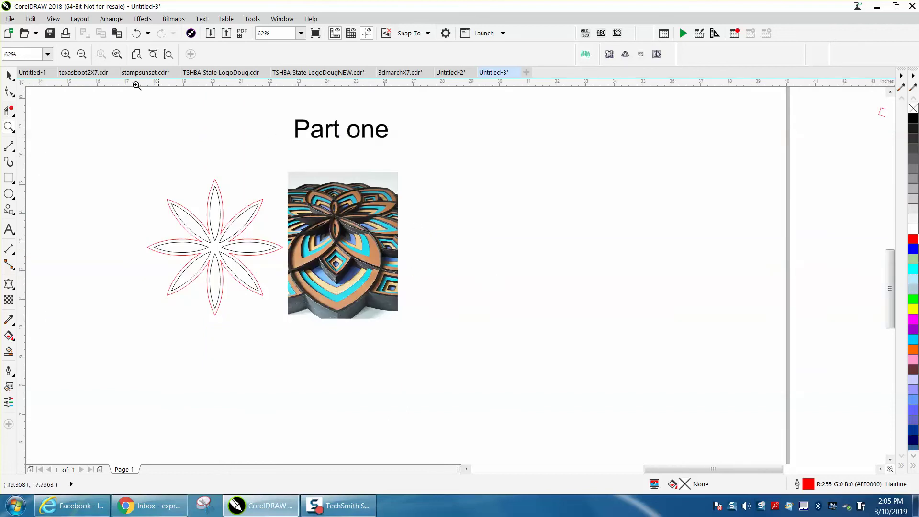
# Delete the "Part one" text and move the mandala photo over toward the page's right edge
pyautogui.click(9, 76)
pyautogui.moveTo(339, 139); pyautogui.dragTo(342, 137)
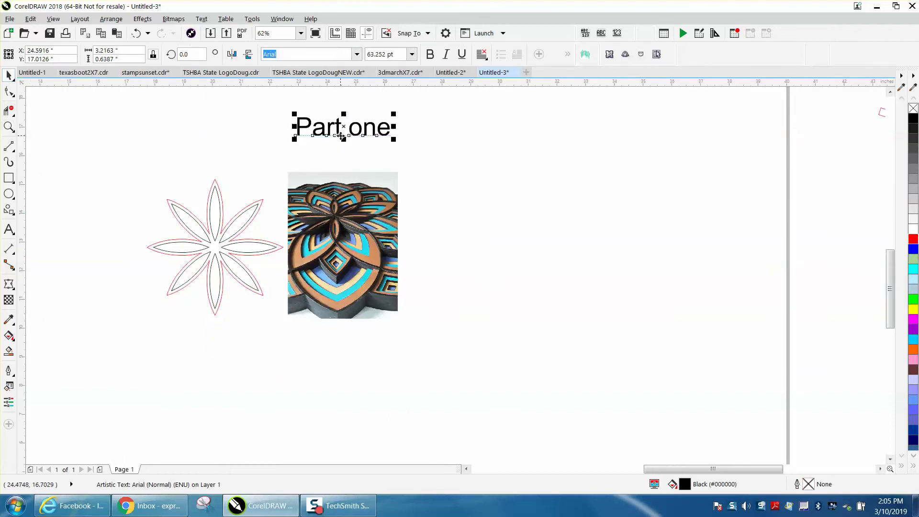
pyautogui.press('Delete')
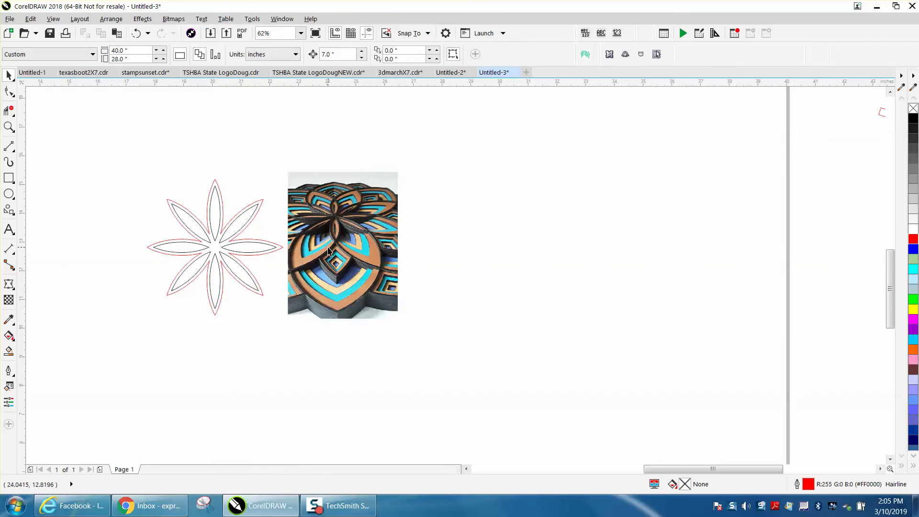
pyautogui.moveTo(334, 250); pyautogui.dragTo(683, 252)
pyautogui.moveTo(126, 179); pyautogui.dragTo(369, 343)
pyautogui.moveTo(219, 257); pyautogui.dragTo(558, 253)
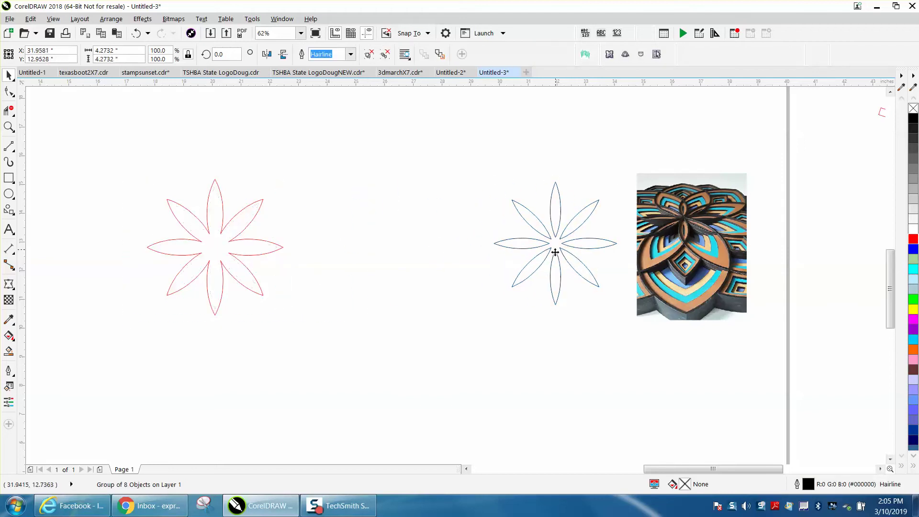
pyautogui.click(136, 34)
# Move the red and black flower outlines together next to the relocated photo
pyautogui.moveTo(127, 158); pyautogui.dragTo(315, 326)
pyautogui.moveTo(218, 251); pyautogui.dragTo(555, 255)
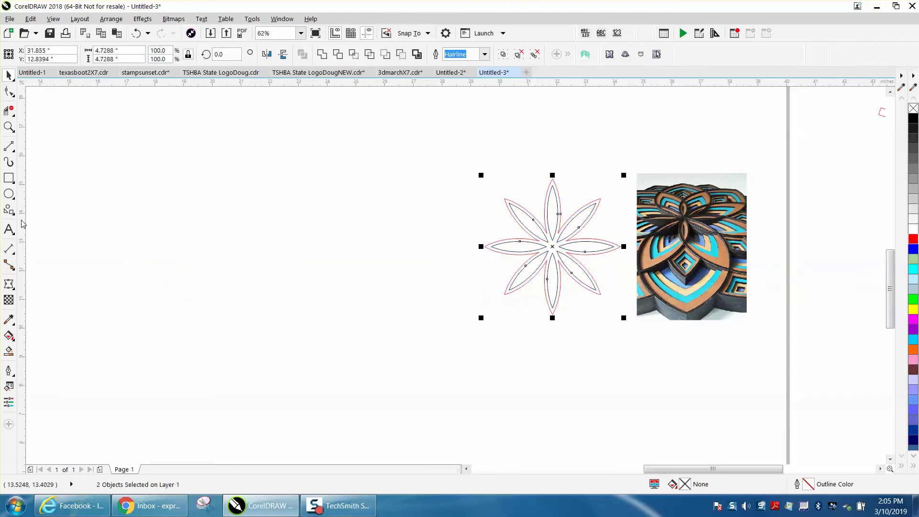
# Draw a tall, narrow ellipse about 0.77 by 4.22 inches in the cleared space and convert it to curves
pyautogui.click(8, 193)
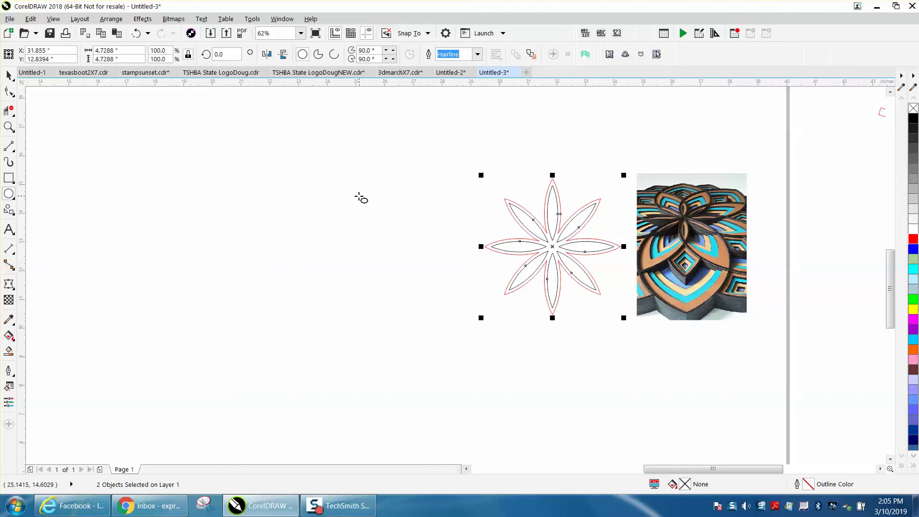
pyautogui.moveTo(336, 190); pyautogui.dragTo(311, 312)
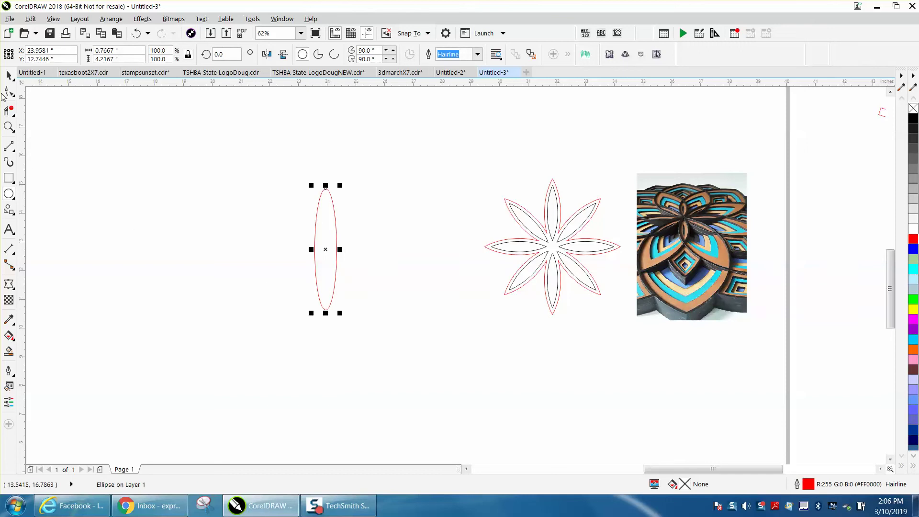
pyautogui.click(8, 75)
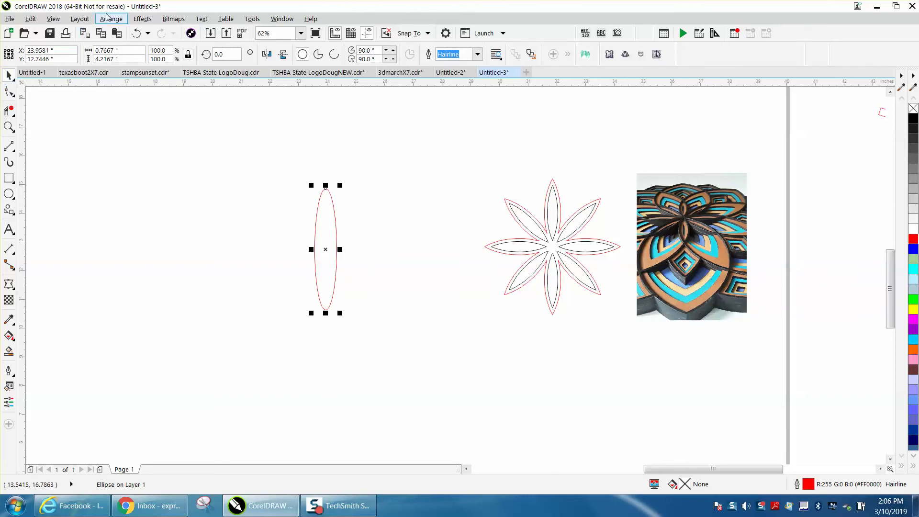
pyautogui.click(114, 19)
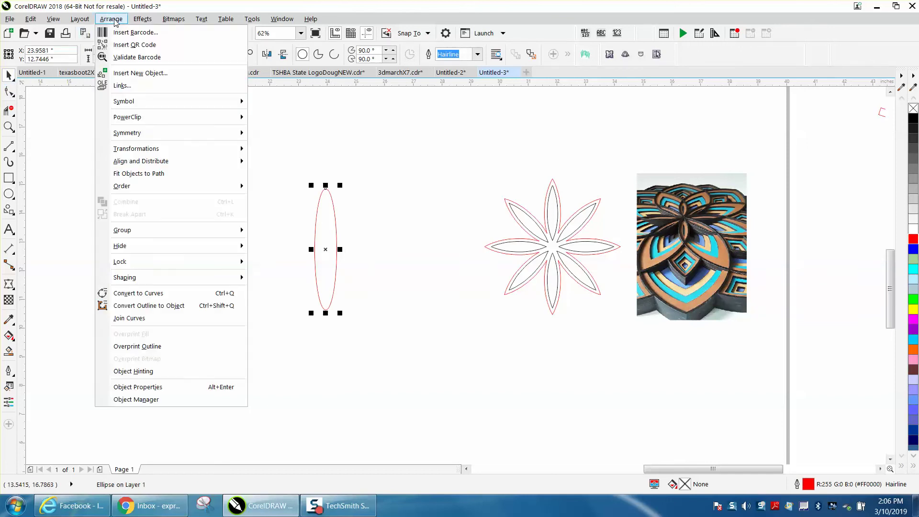
pyautogui.click(146, 293)
# Delete the two side nodes of the ellipse curve, keeping only its upper and lower nodes
pyautogui.click(9, 127)
pyautogui.moveTo(271, 183); pyautogui.dragTo(428, 337)
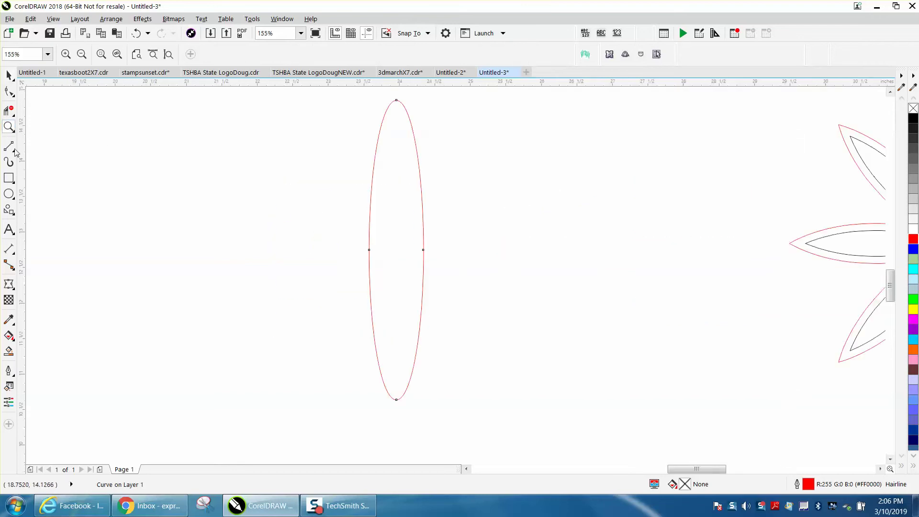
pyautogui.click(9, 111)
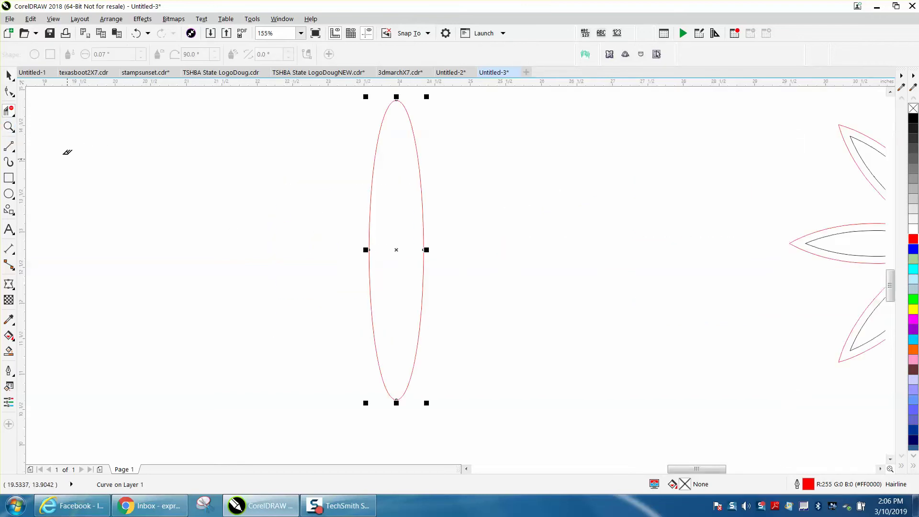
pyautogui.click(9, 91)
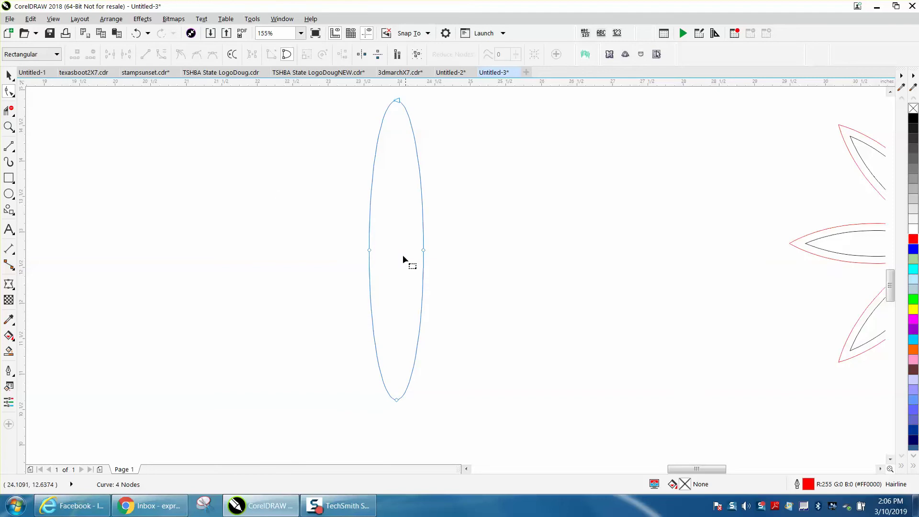
pyautogui.moveTo(459, 262); pyautogui.dragTo(456, 265)
pyautogui.press('Delete')
# Convert the ellipse's upper and lower nodes to cusp nodes
pyautogui.moveTo(392, 219); pyautogui.dragTo(508, 390)
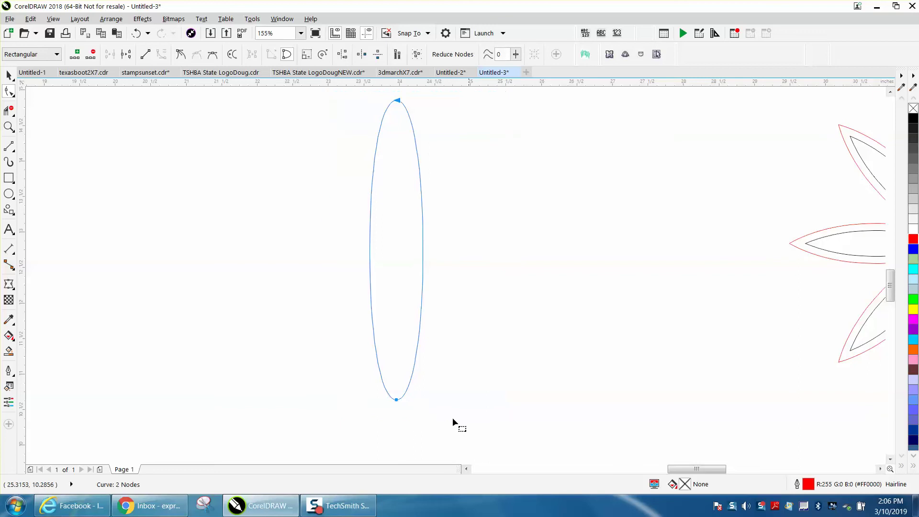
pyautogui.rightClick(395, 399)
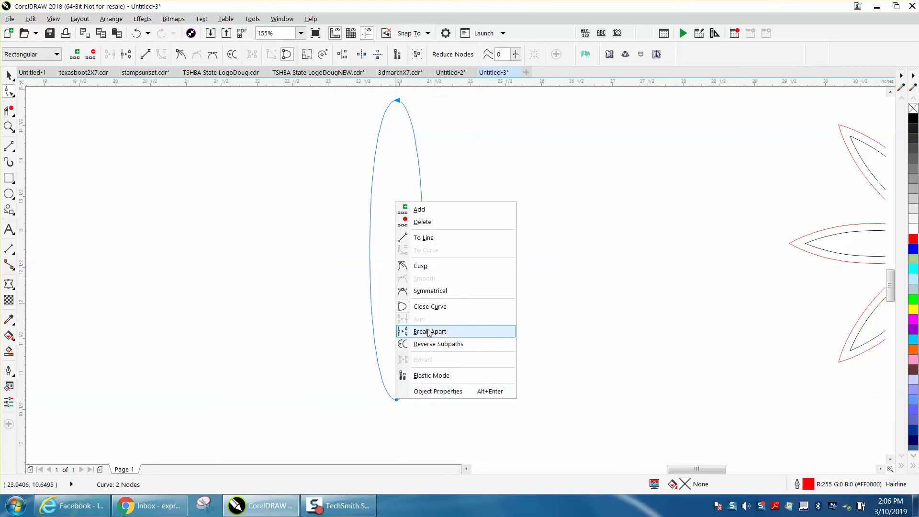
pyautogui.click(428, 266)
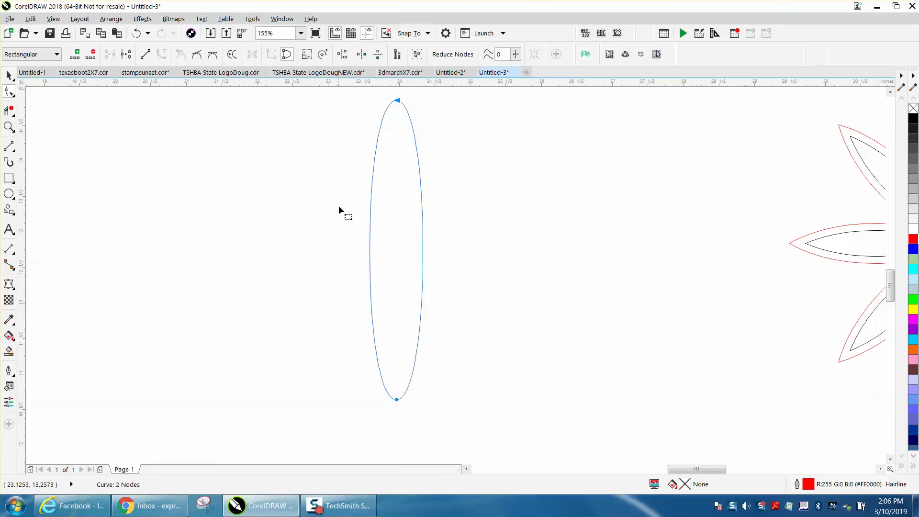
# Angle the control handles of both cusp nodes inward to shape the ellipse into a petal with pointed ends
pyautogui.click(396, 99)
pyautogui.moveTo(362, 101); pyautogui.dragTo(366, 157)
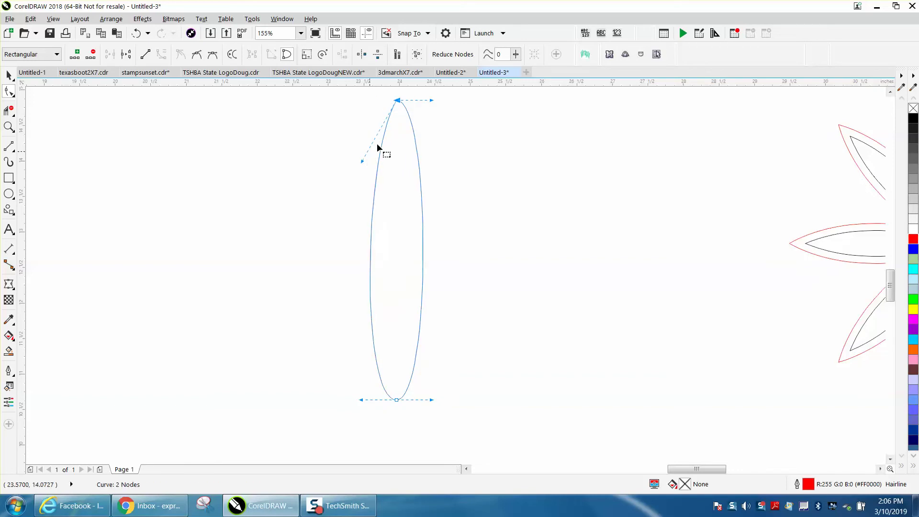
pyautogui.moveTo(433, 101); pyautogui.dragTo(425, 146)
pyautogui.moveTo(430, 403); pyautogui.dragTo(425, 337)
pyautogui.moveTo(360, 400); pyautogui.dragTo(367, 350)
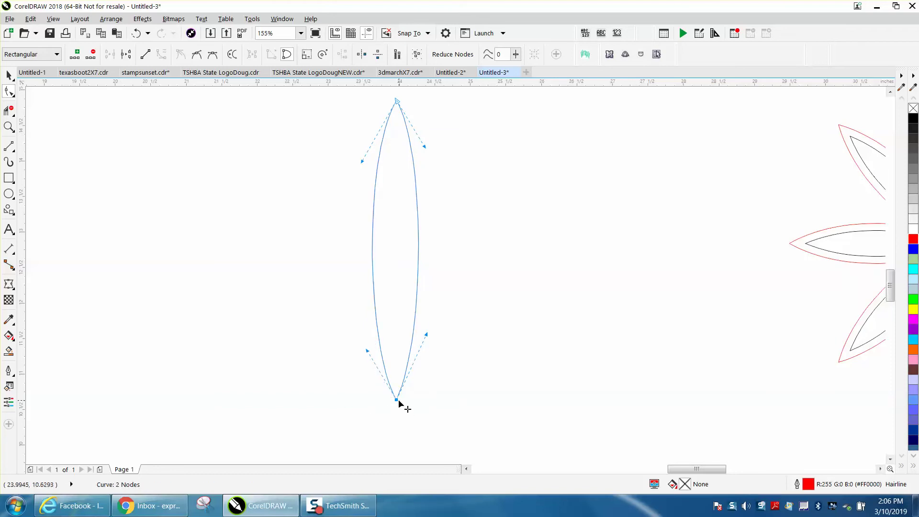
# Shift the petal's lower node slightly sideways and adjust a handle at the upper node to make the shape uneven
pyautogui.moveTo(396, 399); pyautogui.dragTo(403, 400)
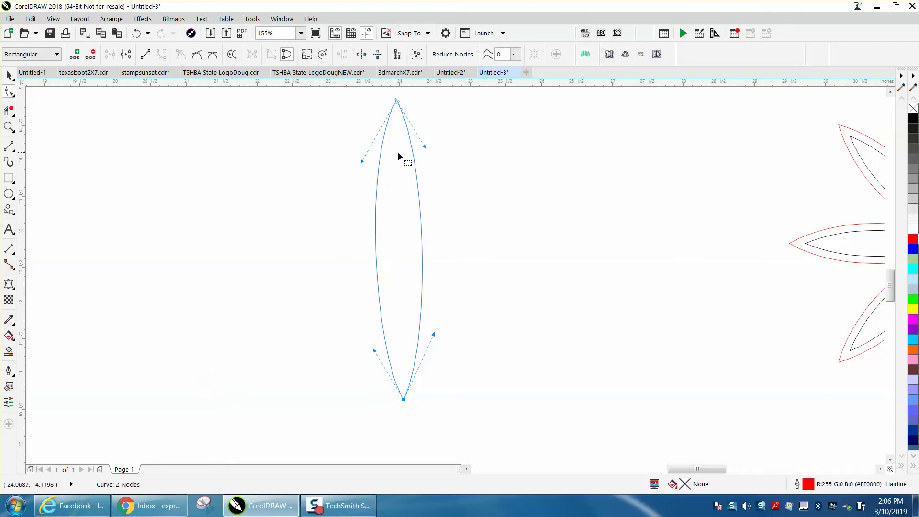
pyautogui.moveTo(427, 148); pyautogui.dragTo(430, 149)
pyautogui.click(8, 75)
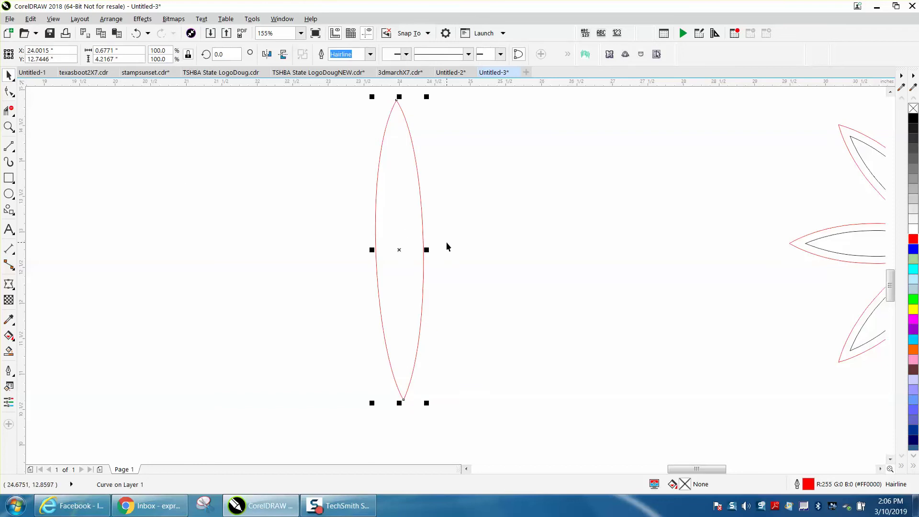
# Duplicate the uneven petal in place and mirror the copy horizontally
pyautogui.scroll(-3, 405, 227)
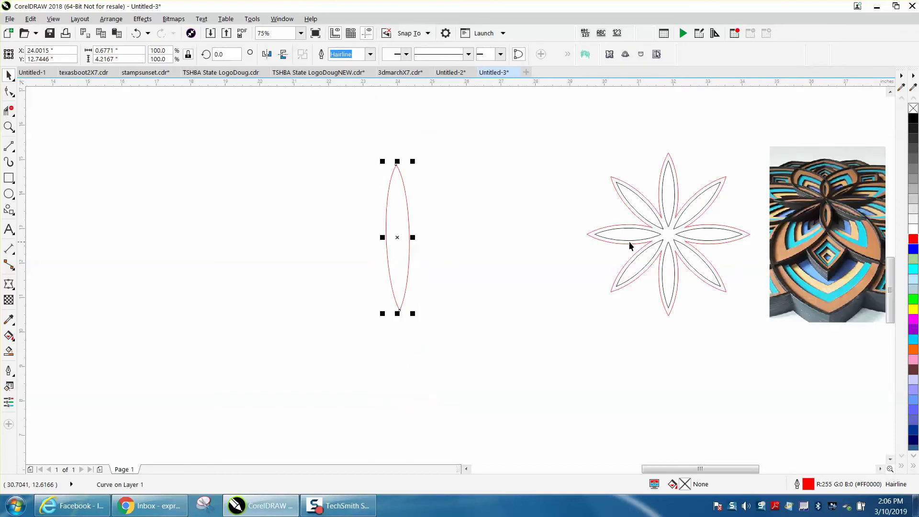
pyautogui.click(9, 127)
pyautogui.moveTo(322, 152); pyautogui.dragTo(541, 337)
pyautogui.click(9, 76)
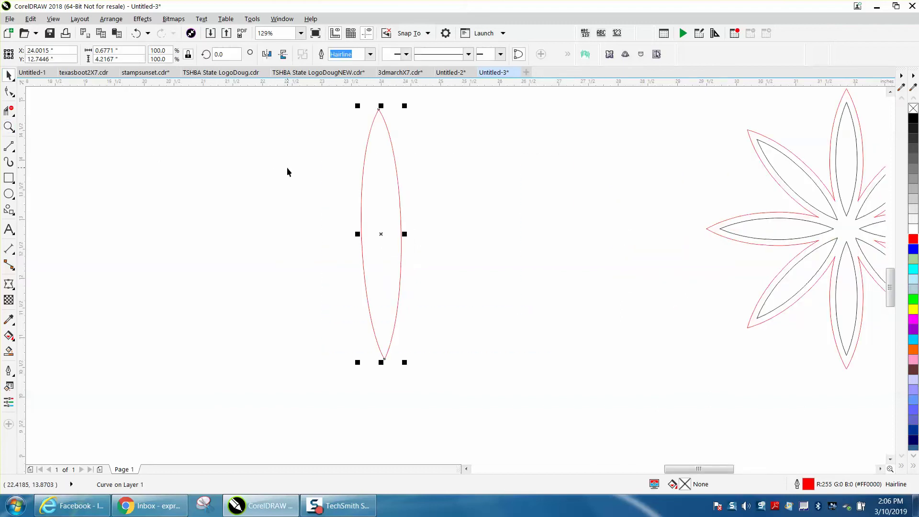
pyautogui.press('KP_Add')
pyautogui.click(266, 54)
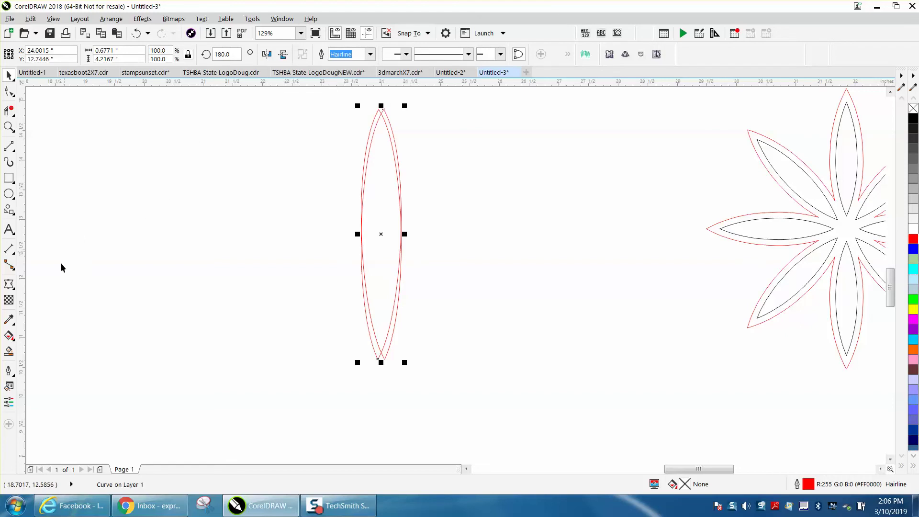
# Create a symmetrical petal from the overlap of the two curves with Smart Fill and move it beside them
pyautogui.click(10, 351)
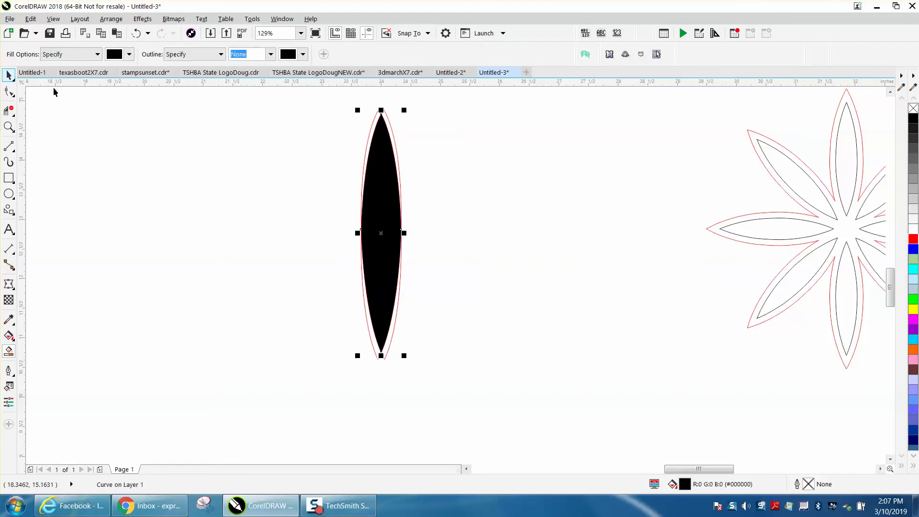
pyautogui.click(9, 75)
pyautogui.moveTo(381, 231); pyautogui.dragTo(469, 236)
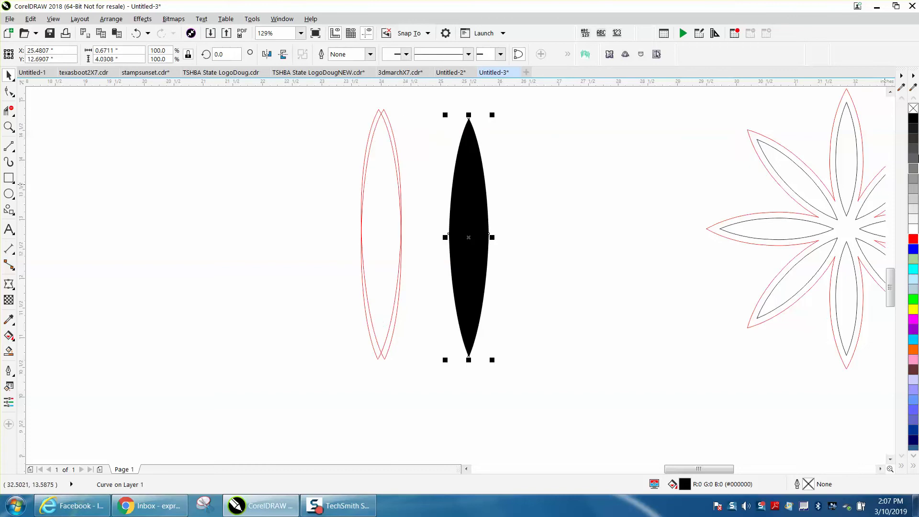
# Remove the black fill from the new symmetrical petal and give it a red outline
pyautogui.click(913, 109)
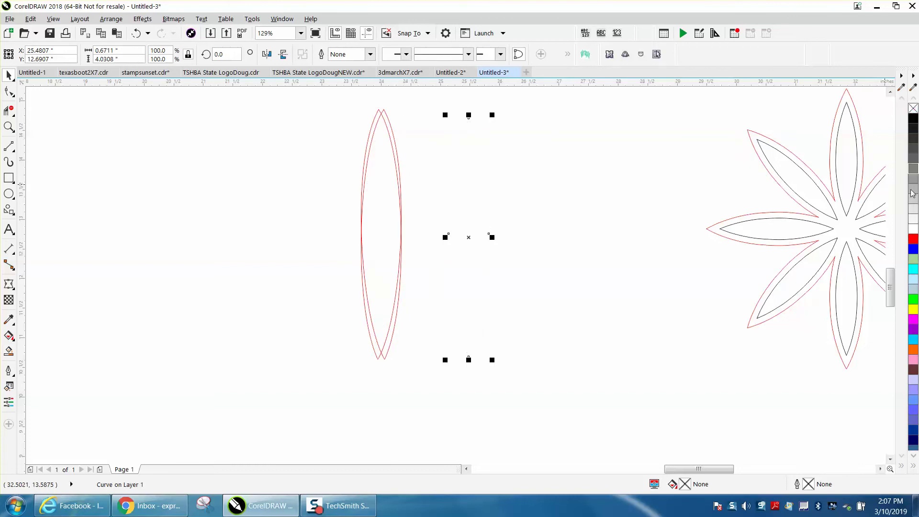
pyautogui.rightClick(913, 240)
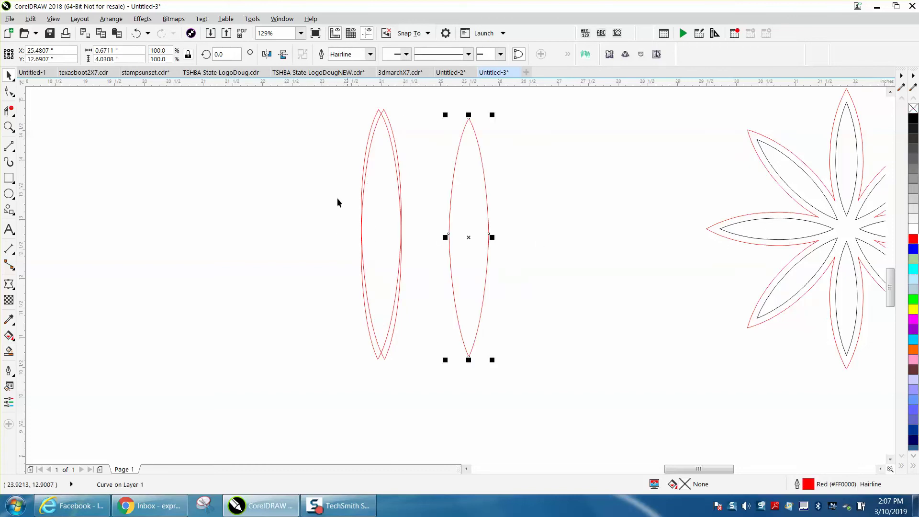
# Delete the two original overlapping petal curves, keeping only the symmetrical one
pyautogui.click(374, 118)
pyautogui.click(374, 118)
pyautogui.press('Delete')
pyautogui.click(389, 128)
pyautogui.press('Delete')
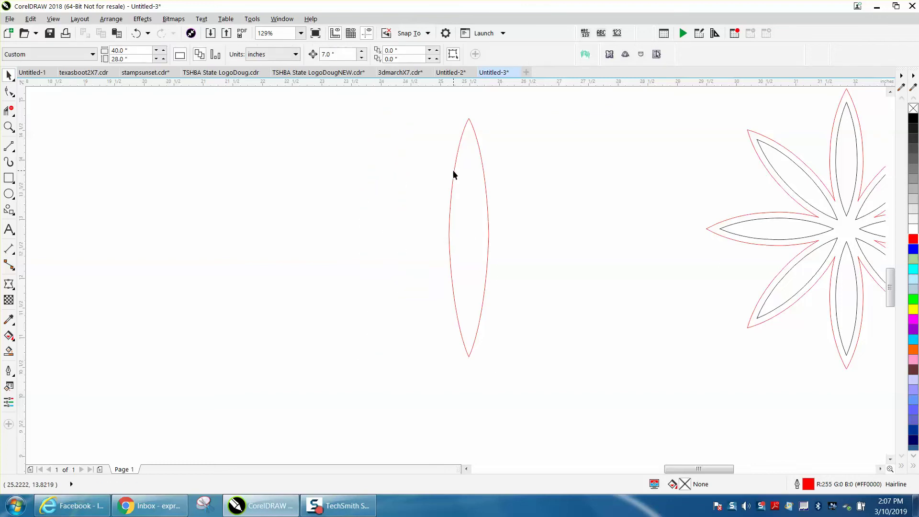
# Center the symmetrical petal on the page
pyautogui.scroll(-3, 454, 175)
pyautogui.click(462, 184)
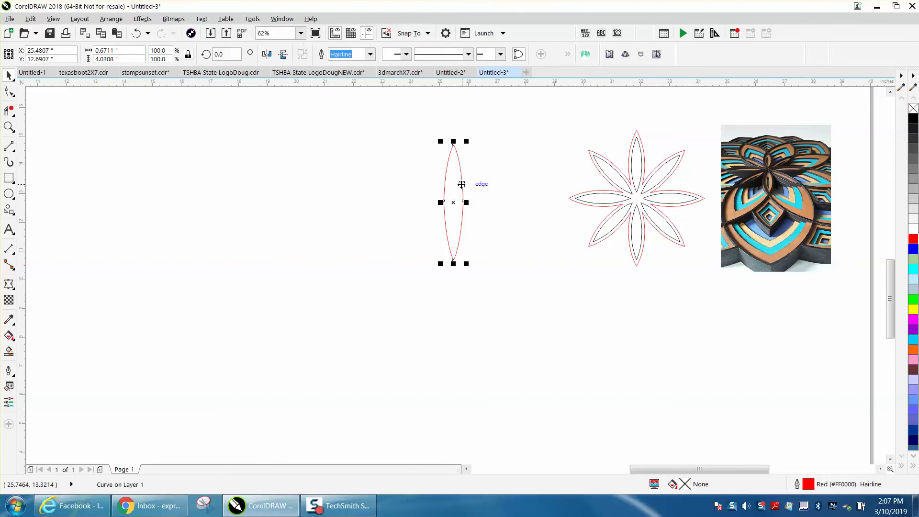
pyautogui.hotkey('ctrl', 'z')
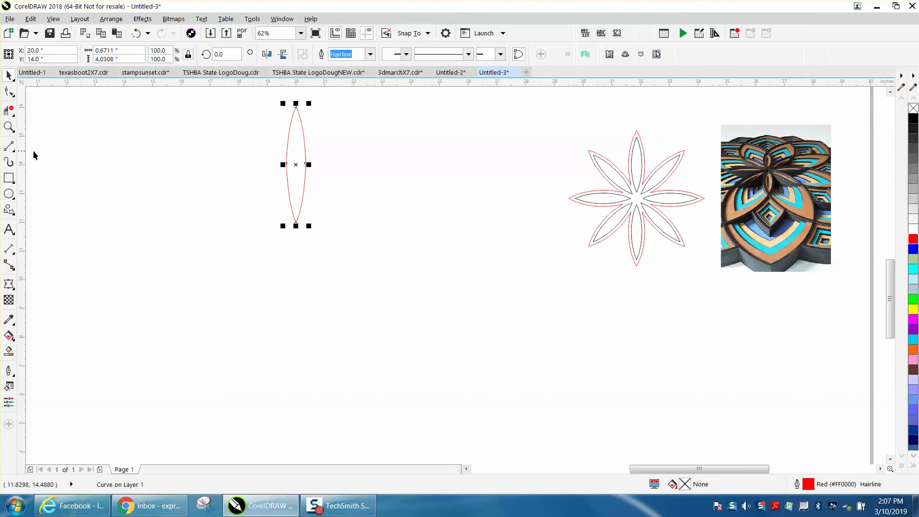
# Apply a one-step inside contour with a 0.1-inch offset to the symmetrical petal
pyautogui.click(118, 22)
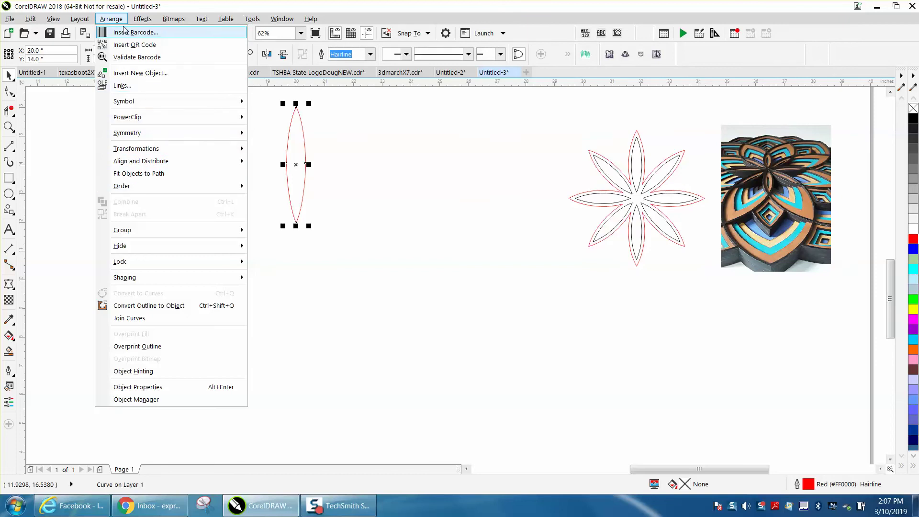
pyautogui.moveTo(142, 19)
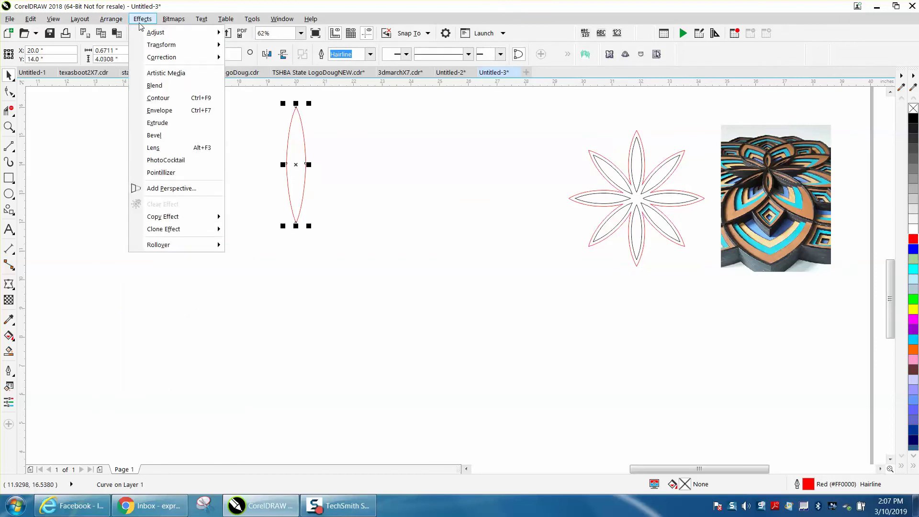
pyautogui.click(157, 100)
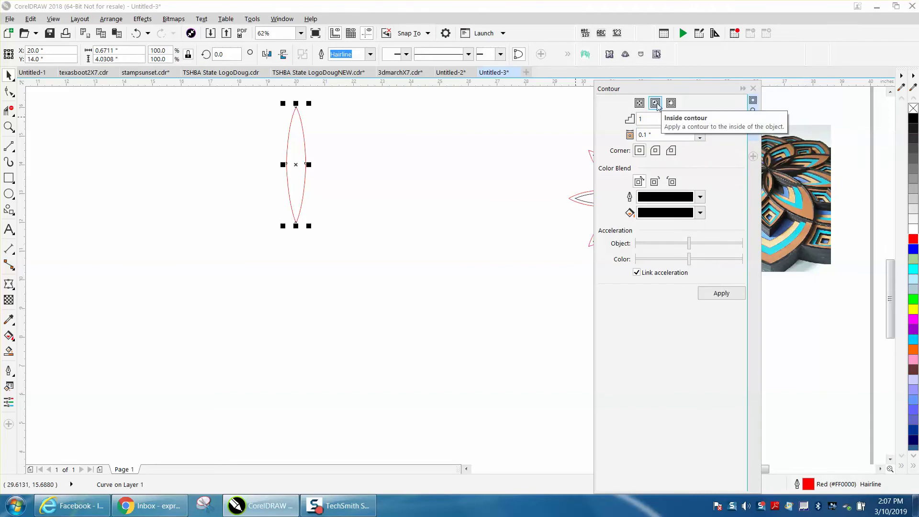
pyautogui.click(721, 293)
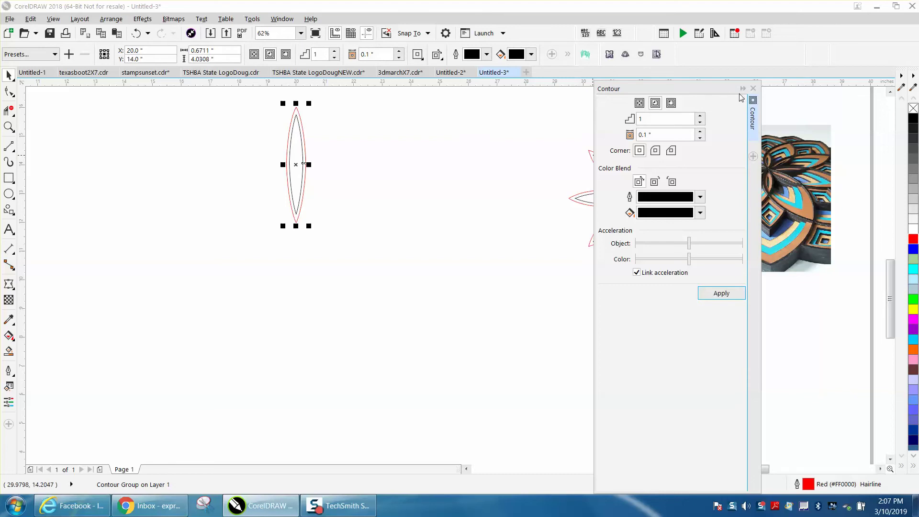
pyautogui.click(753, 88)
# Examine the contoured petal's pointed tip and compare it with the layered petals in the reference photo
pyautogui.click(9, 126)
pyautogui.click(338, 148)
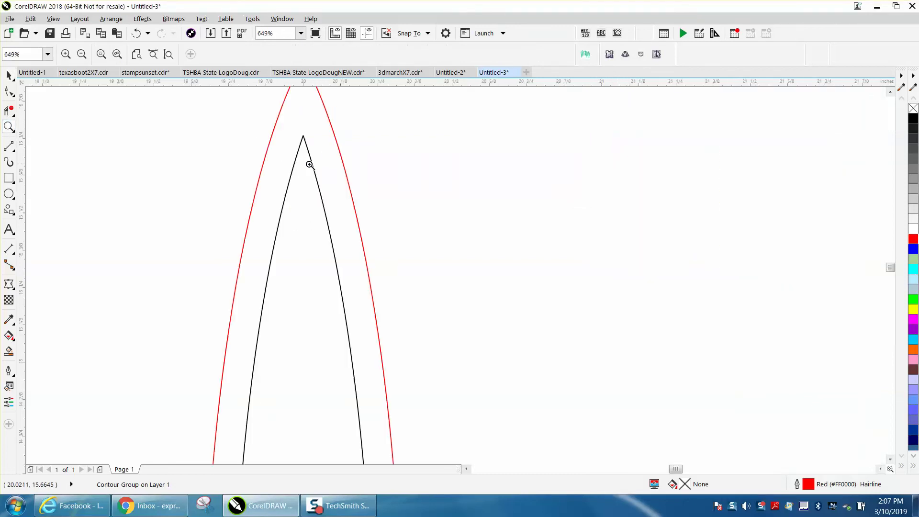
pyautogui.scroll(-6, 418, 180)
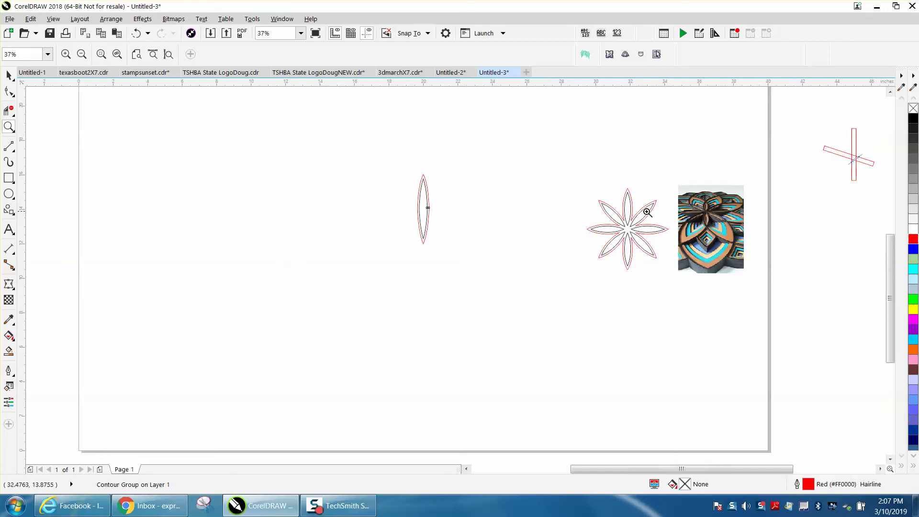
pyautogui.moveTo(703, 249); pyautogui.dragTo(745, 277)
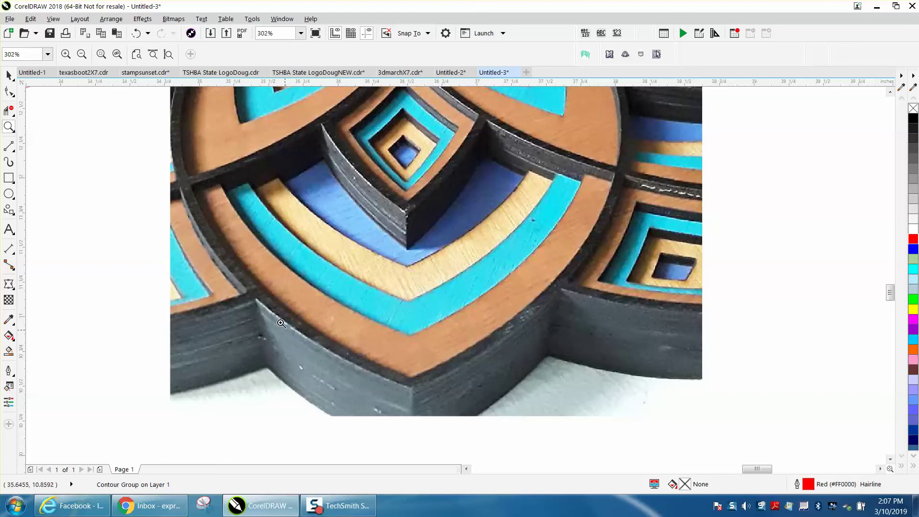
pyautogui.scroll(-4, 281, 325)
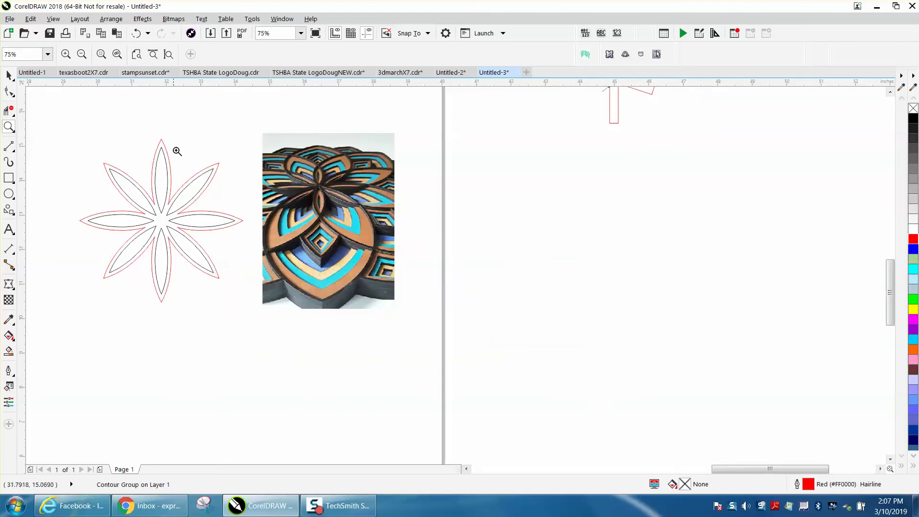
pyautogui.scroll(-4, 205, 166)
# Break the petal's contour group apart into separate outer and inner curves
pyautogui.click(12, 128)
pyautogui.moveTo(101, 152); pyautogui.dragTo(185, 210)
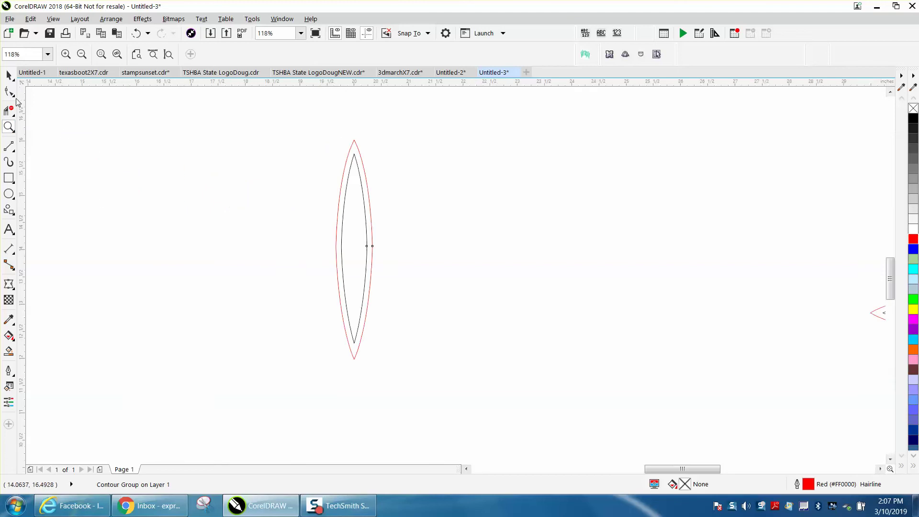
pyautogui.press('space')
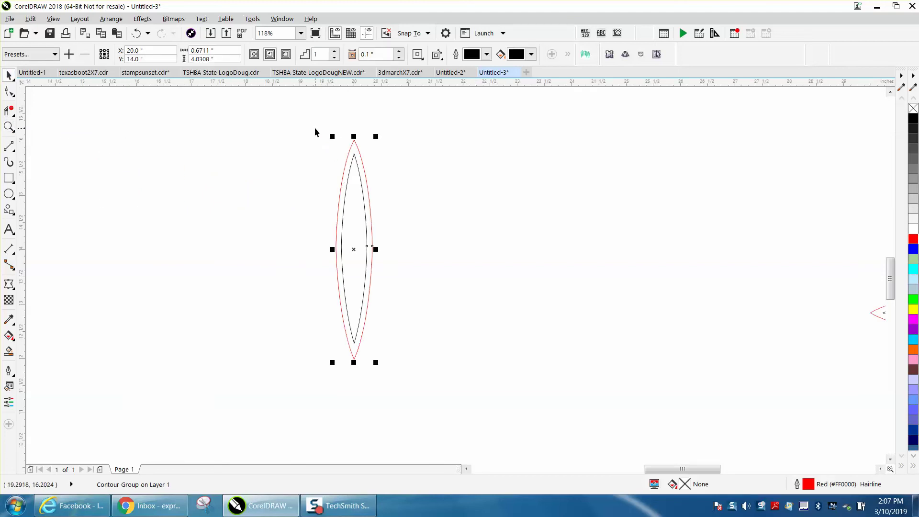
pyautogui.moveTo(311, 126); pyautogui.dragTo(433, 403)
pyautogui.click(354, 249)
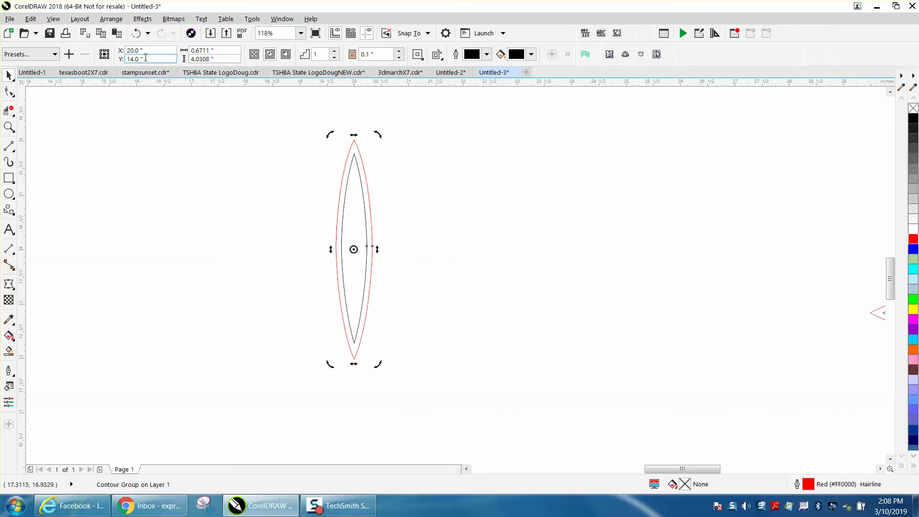
pyautogui.click(234, 165)
pyautogui.moveTo(317, 133); pyautogui.dragTo(507, 418)
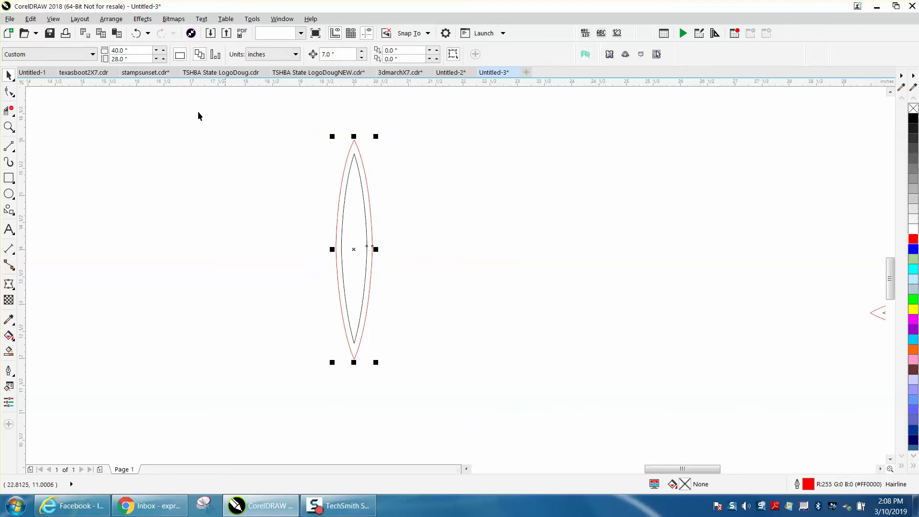
pyautogui.click(105, 20)
pyautogui.click(158, 213)
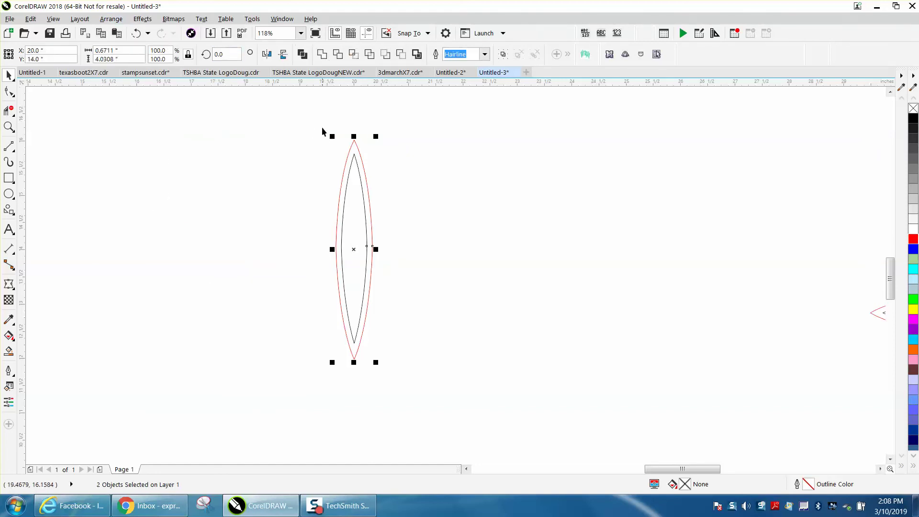
# Rotate a copy of the outer and inner petal curves 45 degrees about the petal's bottom tip
pyautogui.moveTo(318, 127); pyautogui.dragTo(367, 341)
pyautogui.moveTo(418, 388); pyautogui.dragTo(421, 389)
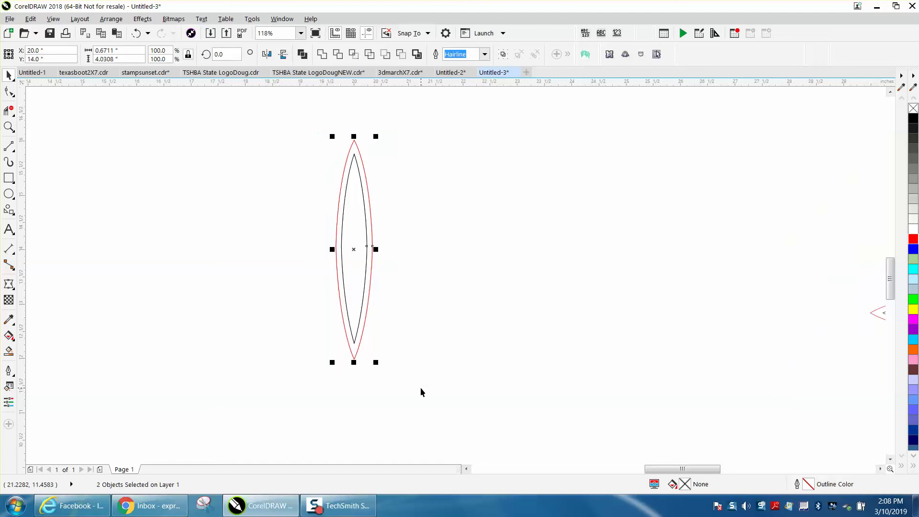
pyautogui.click(352, 254)
pyautogui.moveTo(353, 359); pyautogui.dragTo(354, 359)
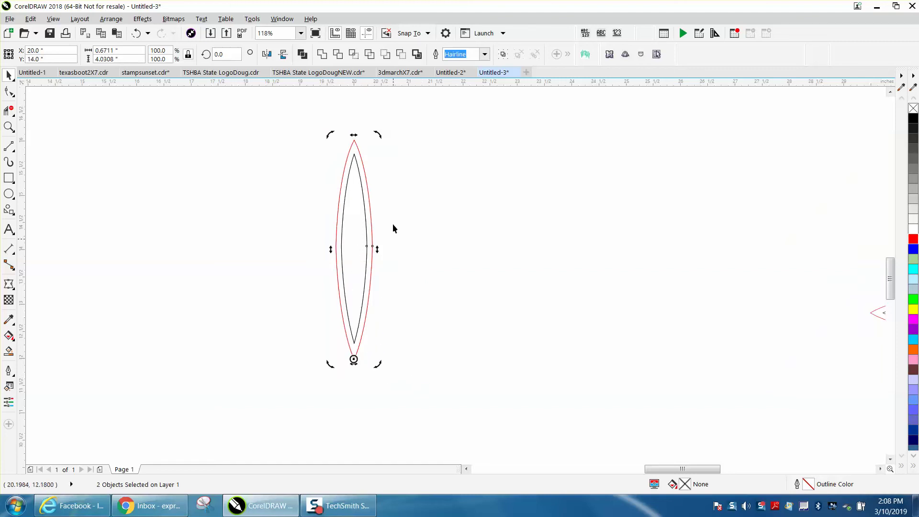
pyautogui.moveTo(376, 134); pyautogui.dragTo(331, 142)
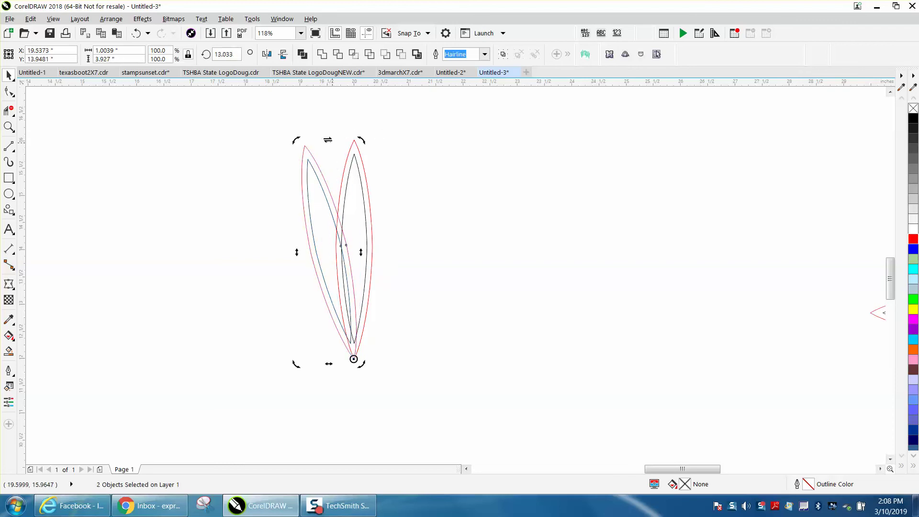
pyautogui.doubleClick(225, 54)
pyautogui.write('45')
pyautogui.press('Return')
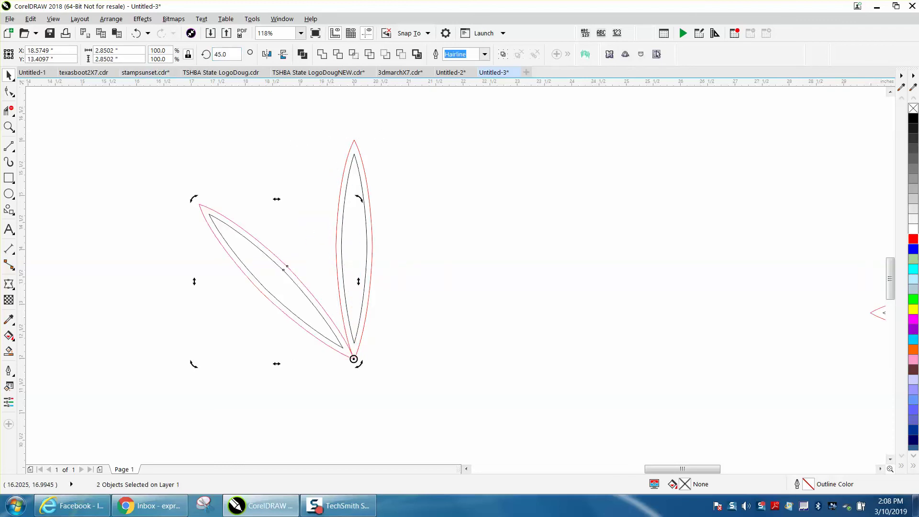
# Inspect where the two petals meet at the base and undo the rotated copy
pyautogui.click(10, 126)
pyautogui.moveTo(301, 292); pyautogui.dragTo(407, 399)
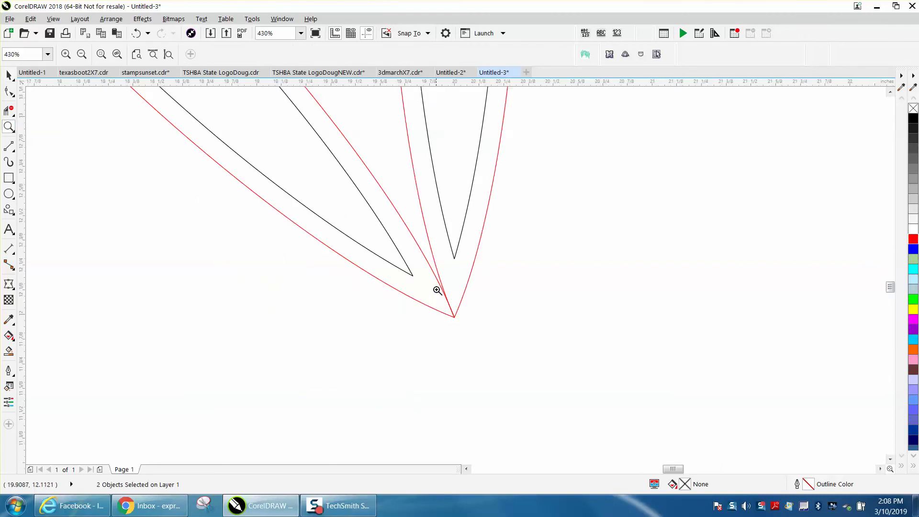
pyautogui.scroll(-4, 442, 289)
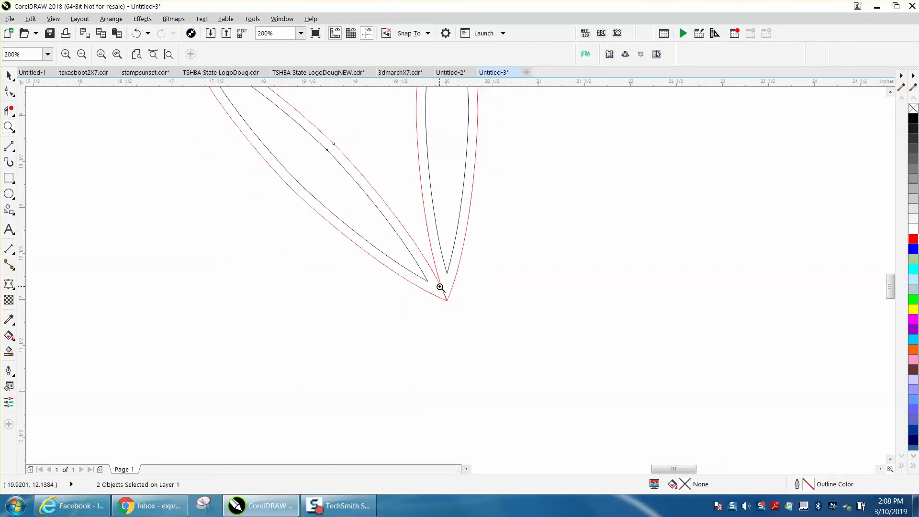
pyautogui.click(136, 33)
pyautogui.click(136, 33)
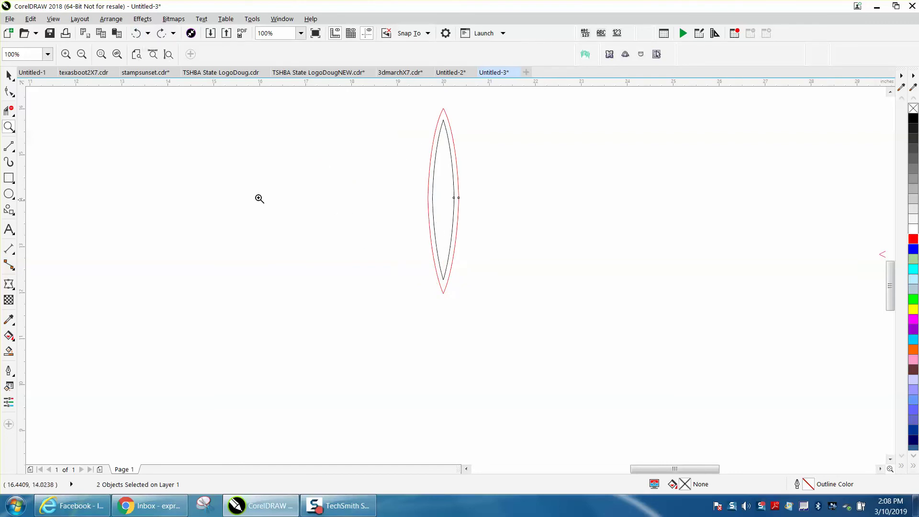
# Check the nodes of the outer and inner petal curves and group the two curves
pyautogui.click(9, 91)
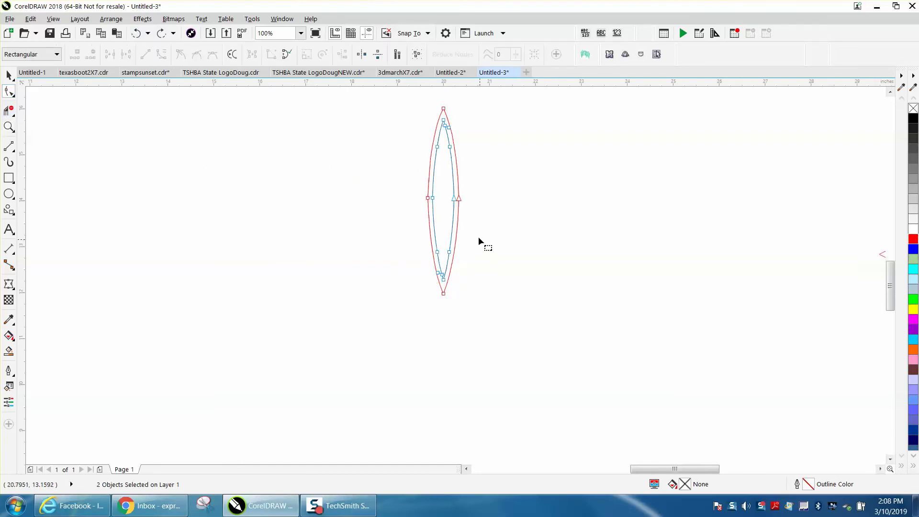
pyautogui.click(112, 20)
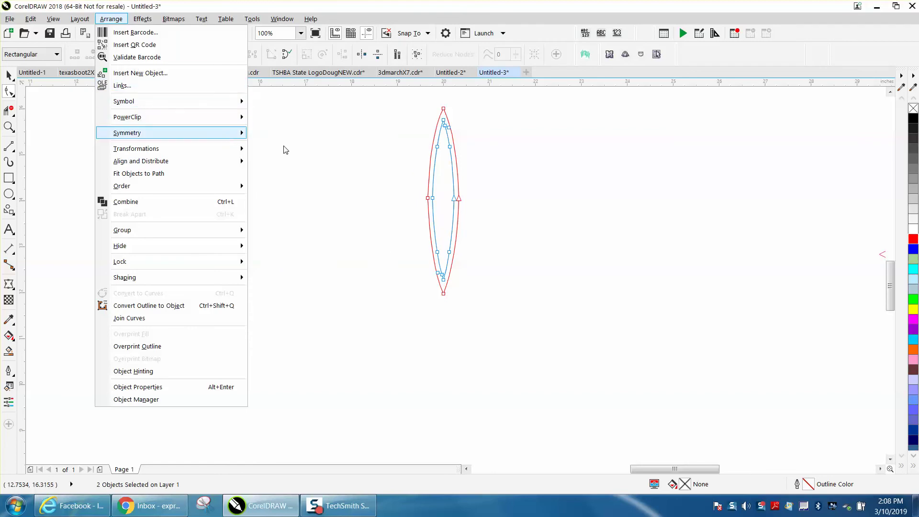
pyautogui.click(7, 75)
pyautogui.click(113, 21)
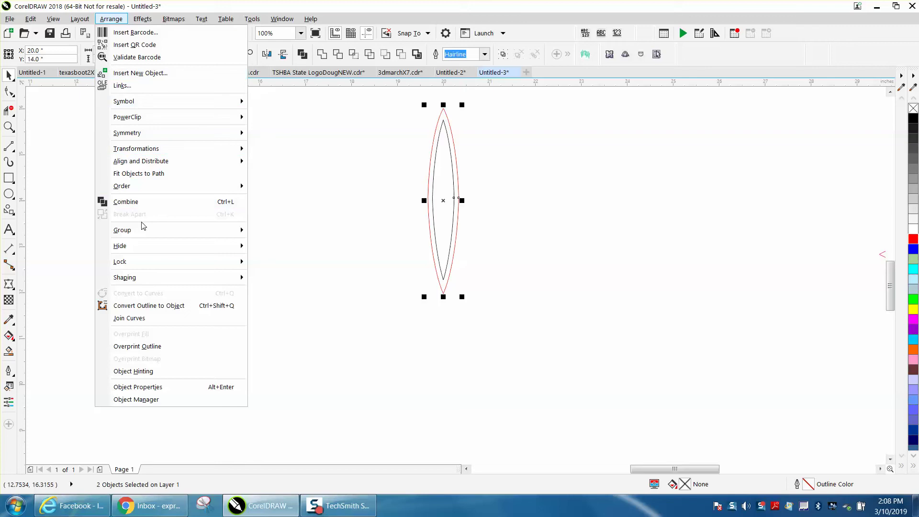
pyautogui.moveTo(143, 230)
pyautogui.click(275, 231)
# Delete the grouped petal curves and undo the deletion
pyautogui.click(371, 192)
pyautogui.click(452, 193)
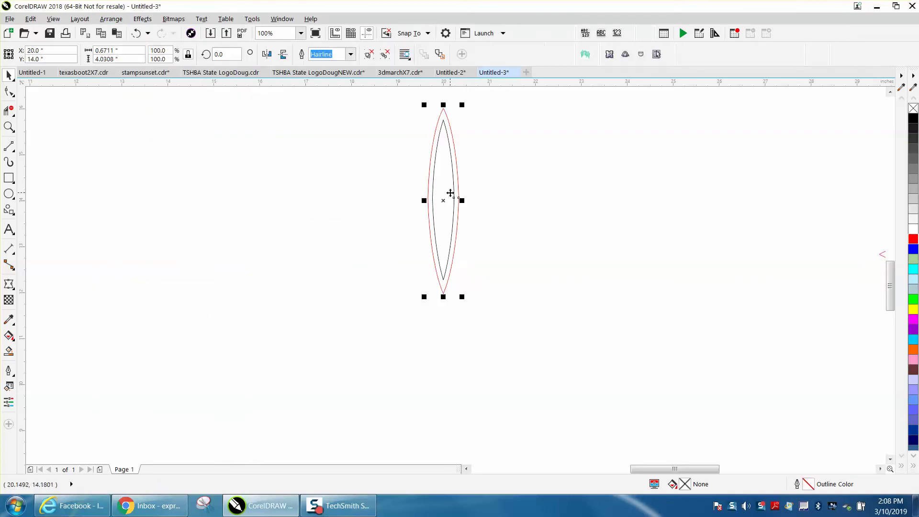
pyautogui.press('Delete')
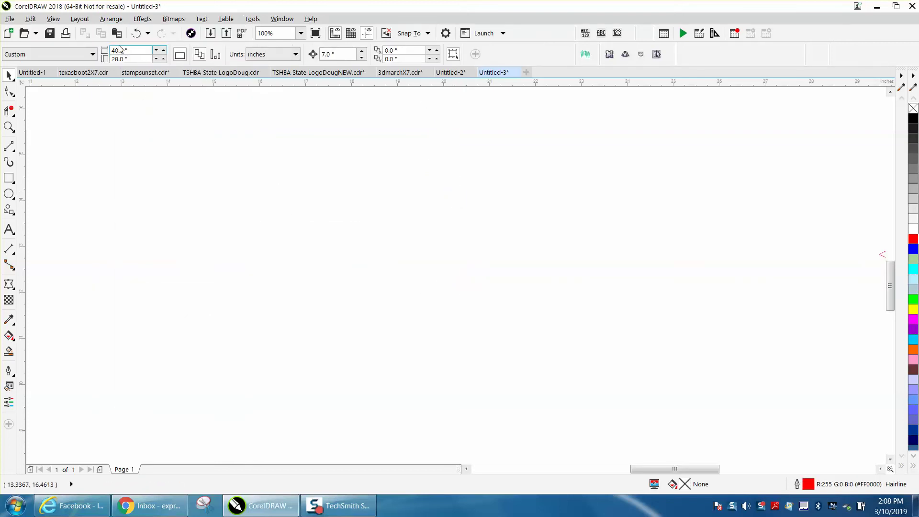
pyautogui.click(136, 34)
# Ungroup the petal curves and delete the black inner one
pyautogui.click(109, 22)
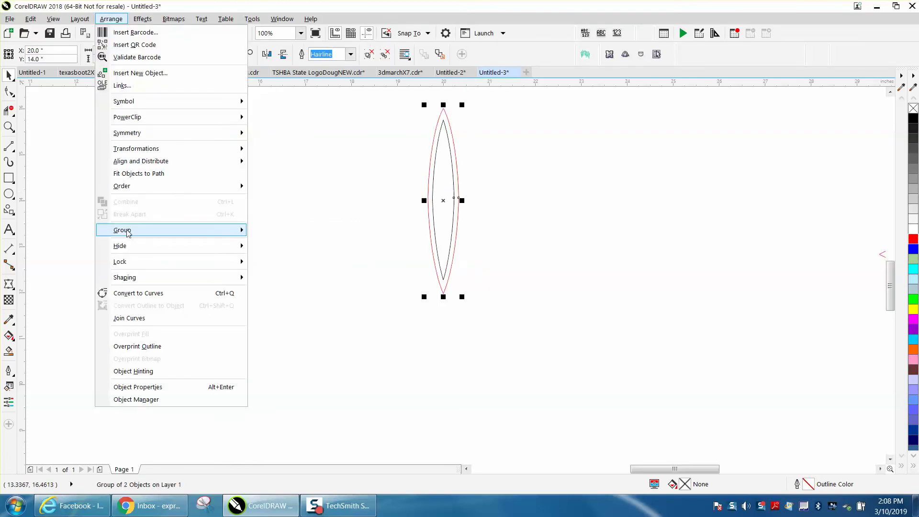
pyautogui.moveTo(128, 233)
pyautogui.click(292, 243)
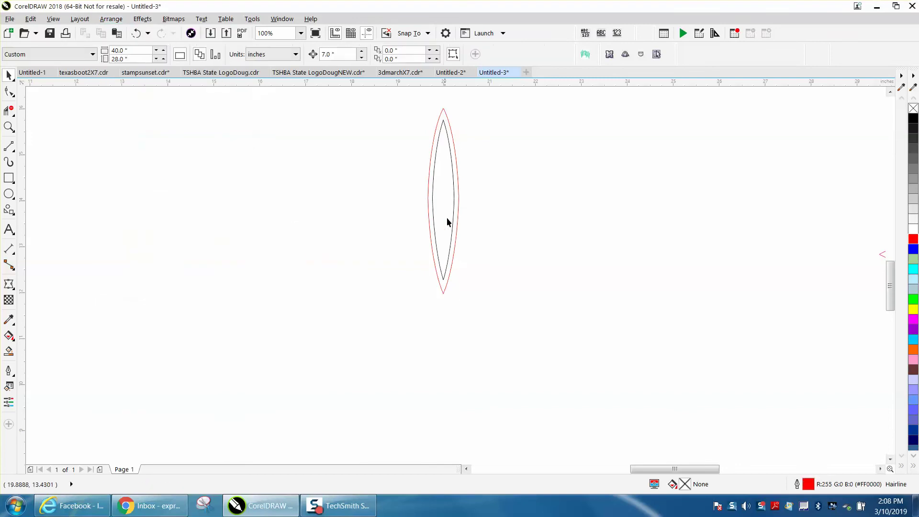
pyautogui.click(435, 228)
pyautogui.press('Delete')
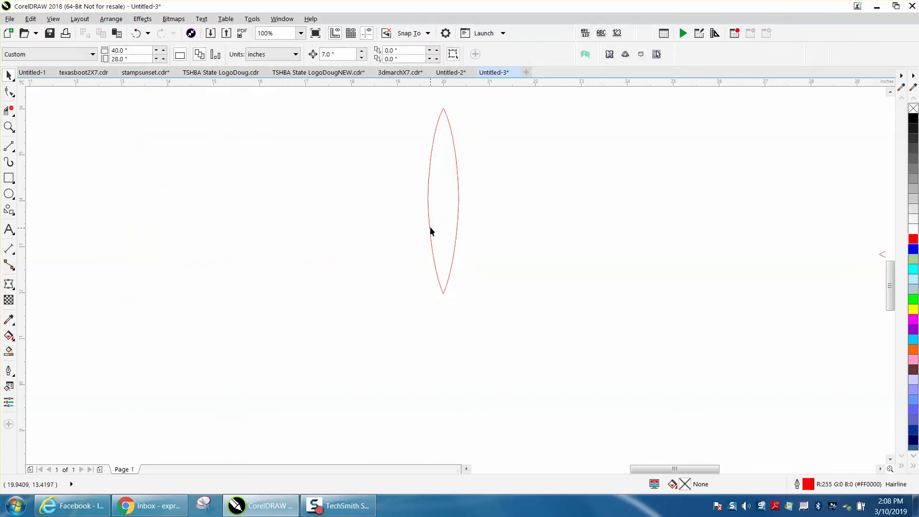
# Stretch the red petal to about 0.9 inches wide at the same height and try mirroring it horizontally
pyautogui.click(457, 203)
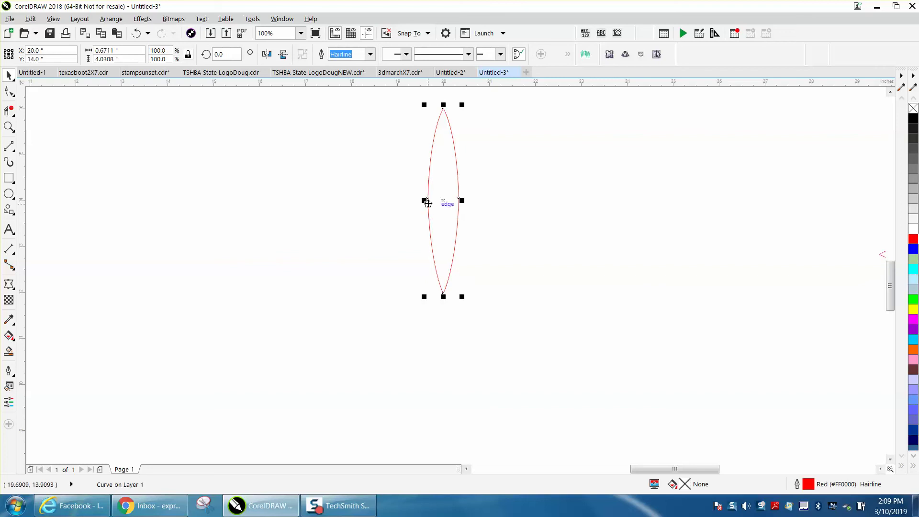
pyautogui.moveTo(426, 201); pyautogui.dragTo(405, 201)
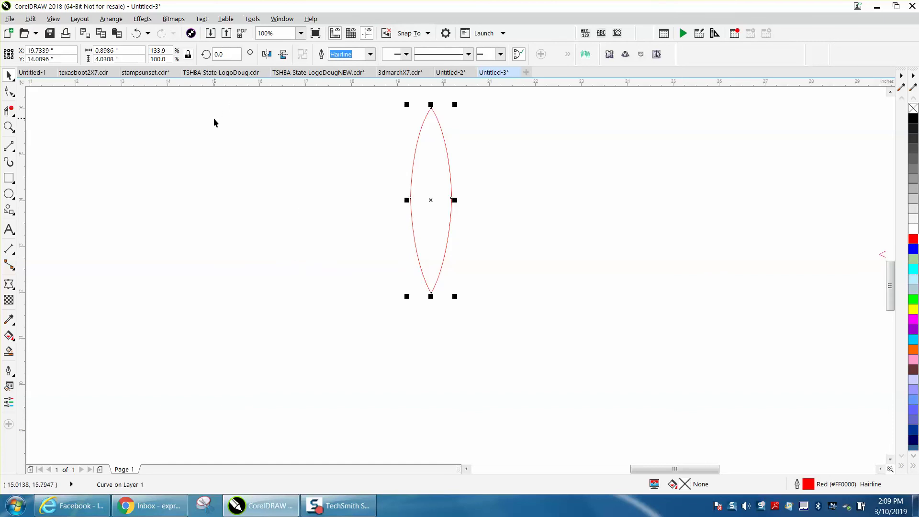
pyautogui.click(267, 55)
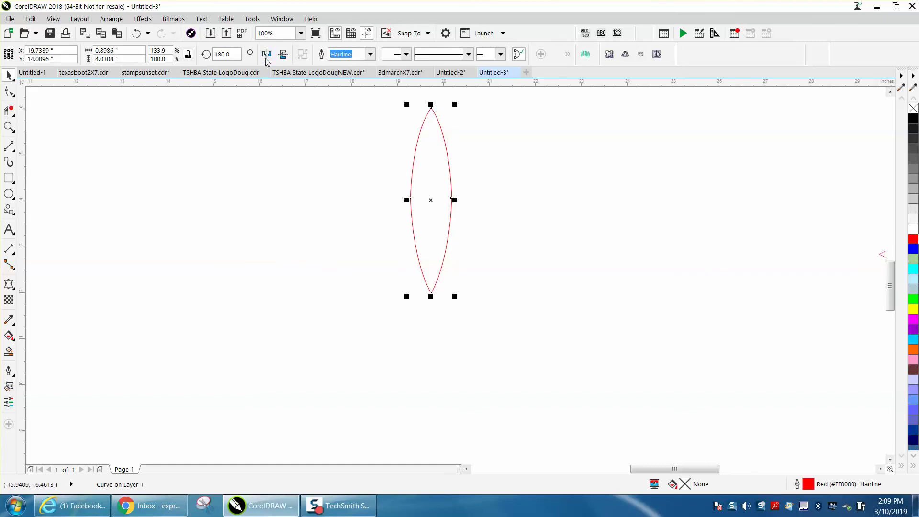
pyautogui.click(457, 206)
pyautogui.click(450, 210)
# Apply a one-step inside contour with a 0.1-inch offset to the widened petal
pyautogui.click(143, 19)
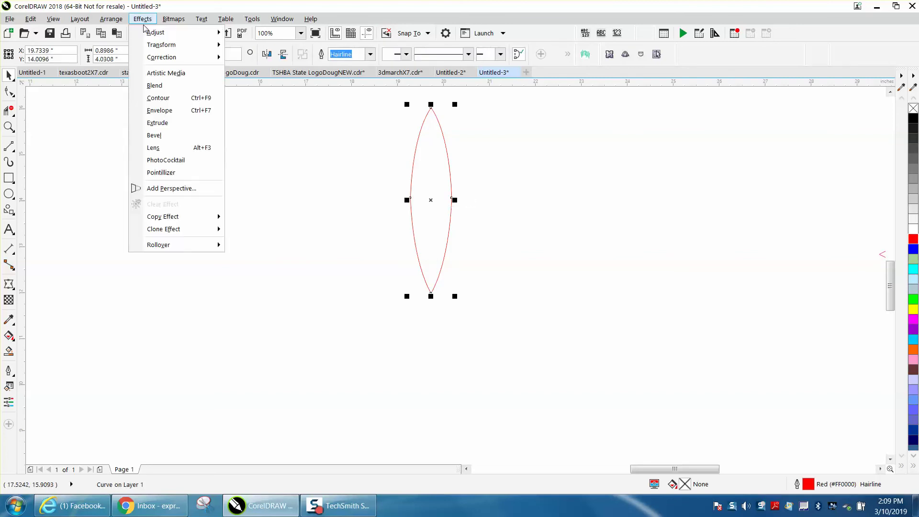
pyautogui.click(158, 98)
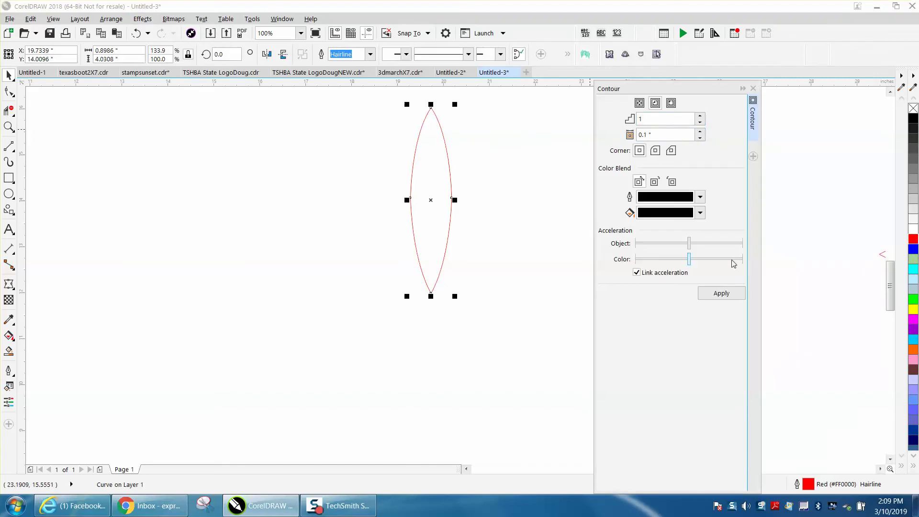
pyautogui.click(723, 294)
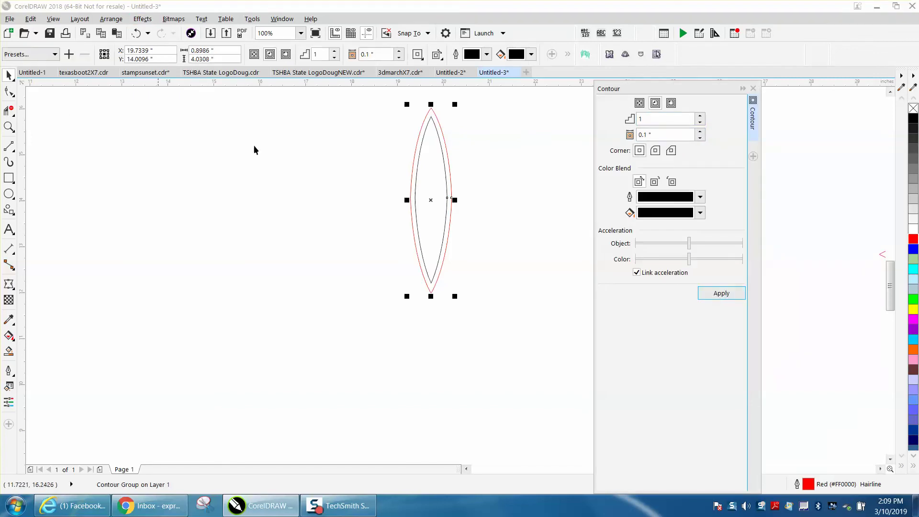
pyautogui.click(753, 88)
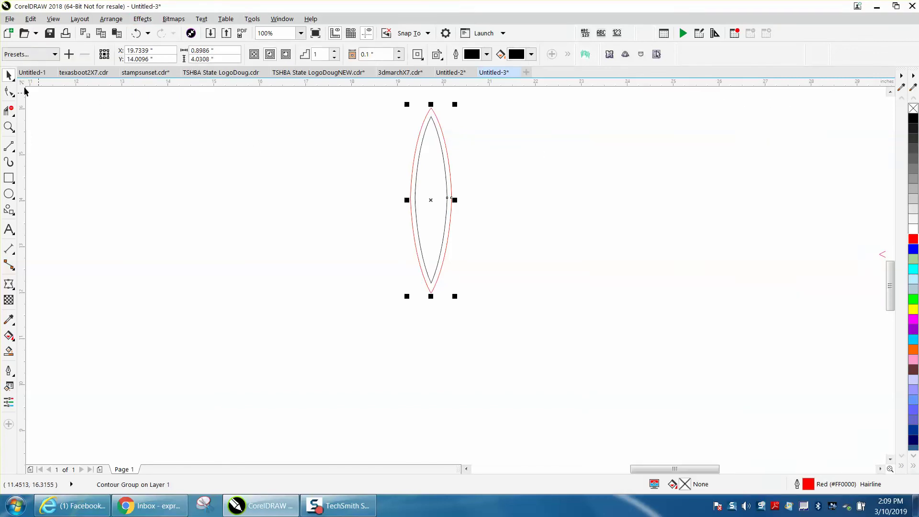
# Break the petal's contour group apart and select both resulting curves
pyautogui.moveTo(355, 93); pyautogui.dragTo(565, 335)
pyautogui.click(110, 19)
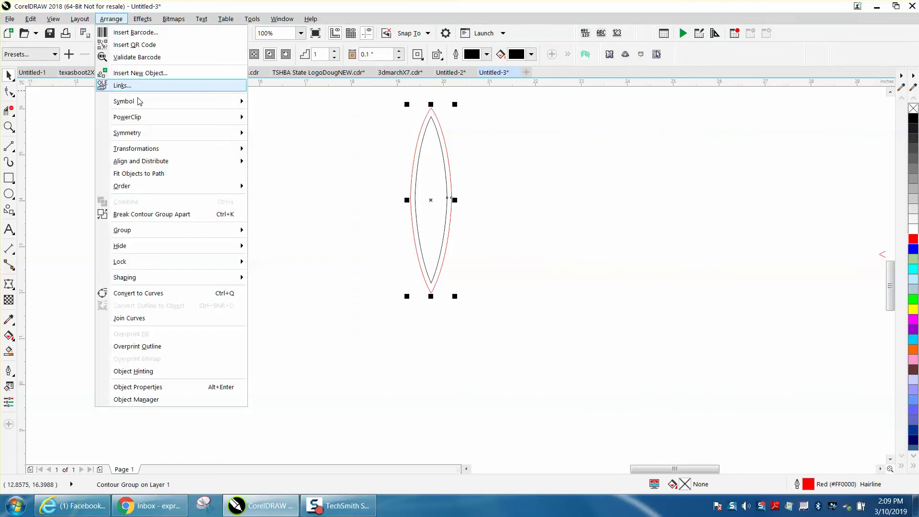
pyautogui.click(160, 214)
pyautogui.moveTo(371, 94); pyautogui.dragTo(512, 338)
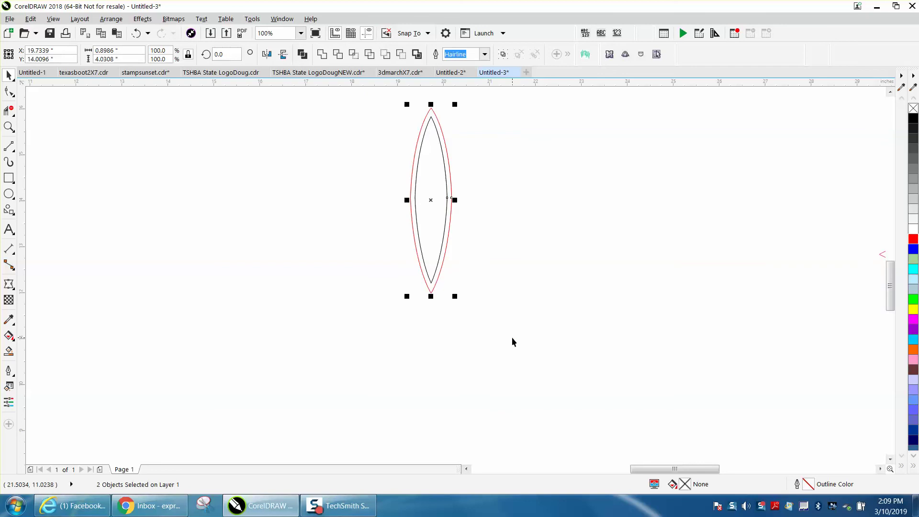
# Try rotating the ungrouped petal curves by 45 degrees about their lower tip and delete the rotated curves
pyautogui.click(431, 200)
pyautogui.moveTo(432, 201); pyautogui.dragTo(431, 292)
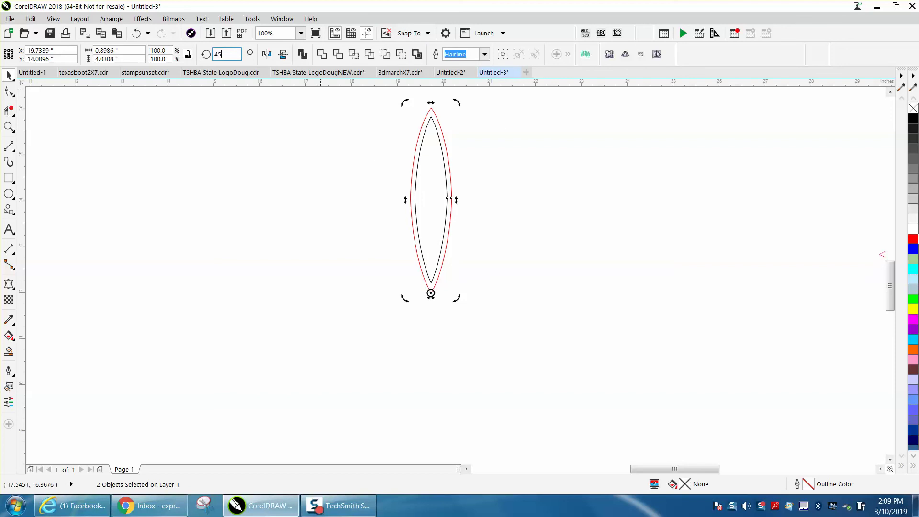
pyautogui.write('45')
pyautogui.press('Return')
pyautogui.press('Delete')
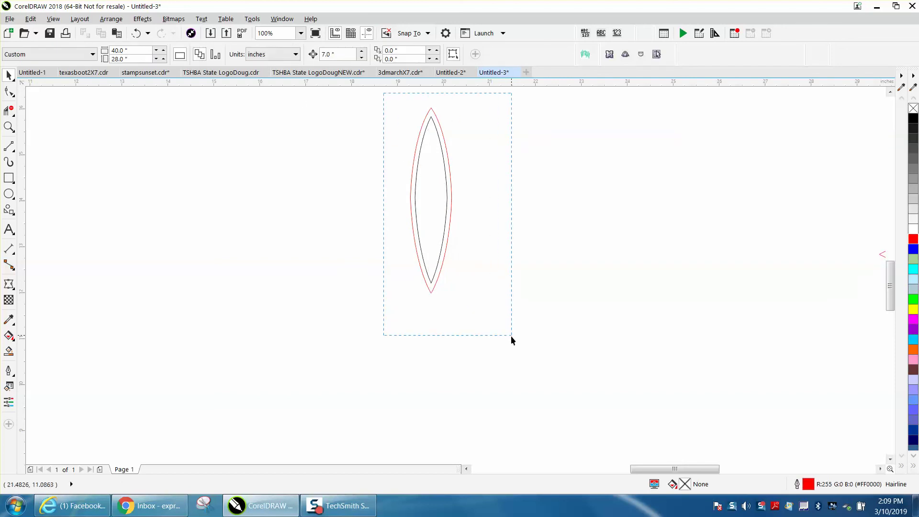
# Group the red and black petal curves and center the group on the page
pyautogui.hotkey('ctrl', 'a')
pyautogui.hotkey('ctrl', 'g')
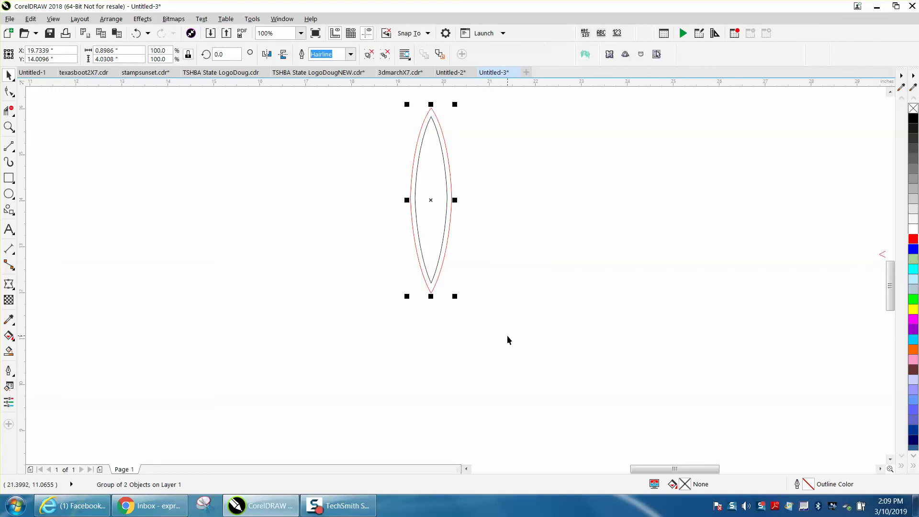
pyautogui.click(432, 201)
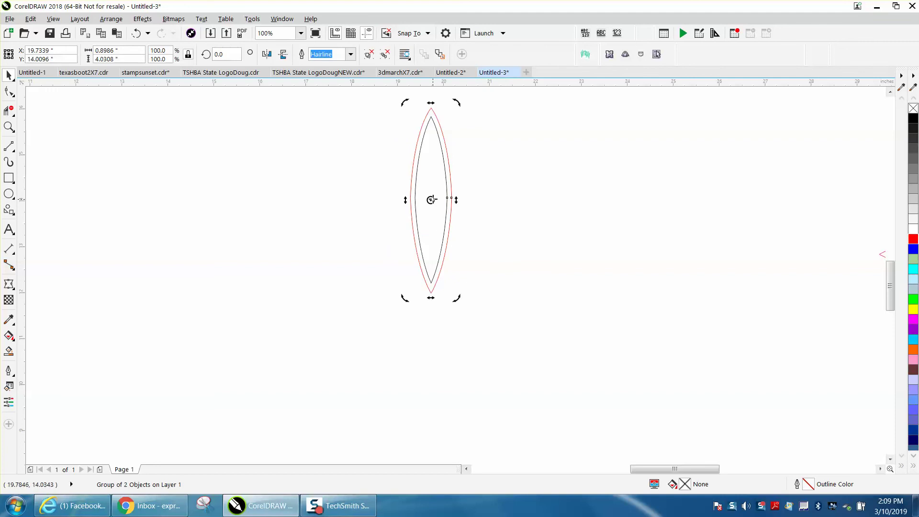
pyautogui.click(473, 216)
pyautogui.moveTo(446, 209); pyautogui.dragTo(486, 216)
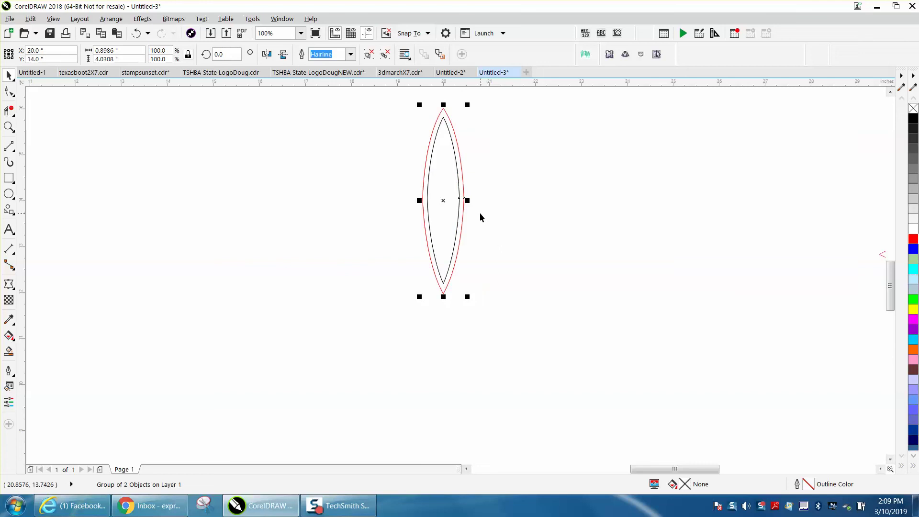
# Move the petal group's rotation center to its lower tip and create a copy rotated by 45 degrees
pyautogui.click(448, 203)
pyautogui.moveTo(445, 200); pyautogui.dragTo(443, 293)
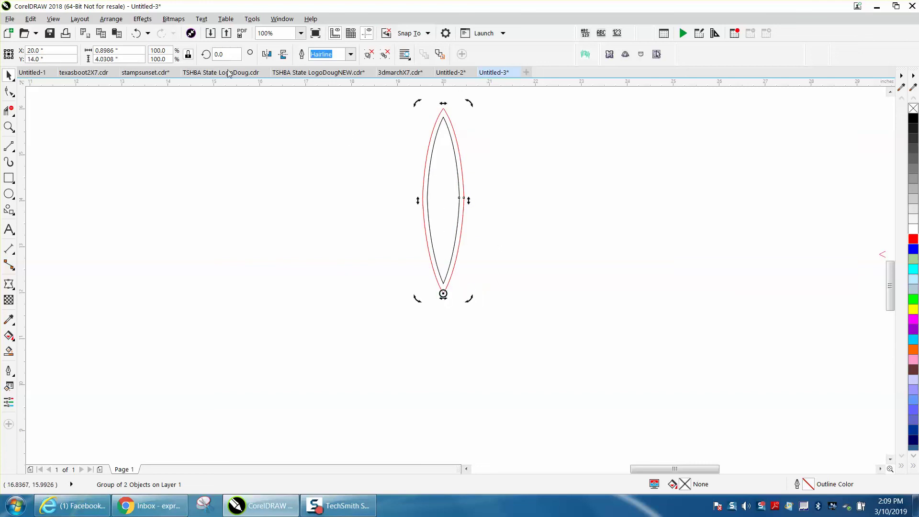
pyautogui.write('45')
pyautogui.press('Return')
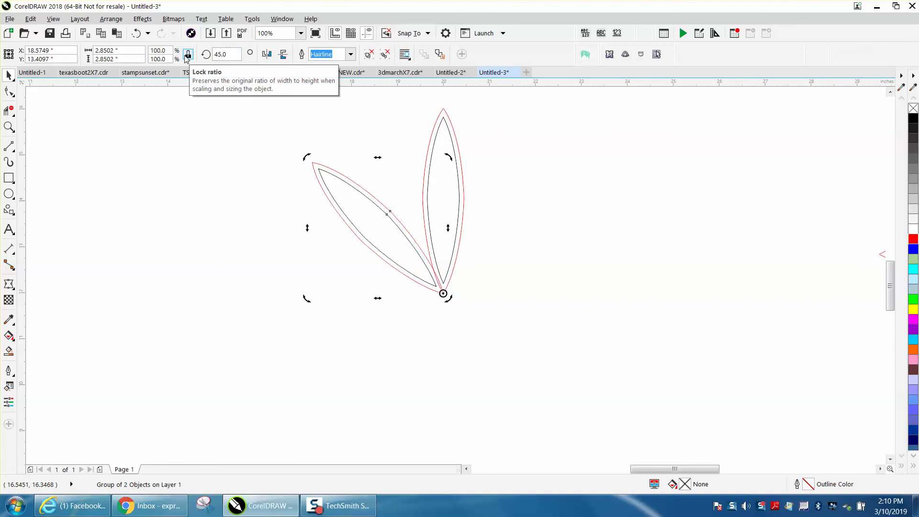
# Repeat the 45-degree rotated duplication around the shared tip until eight petals form a full flower
pyautogui.hotkey('ctrl', 'r')
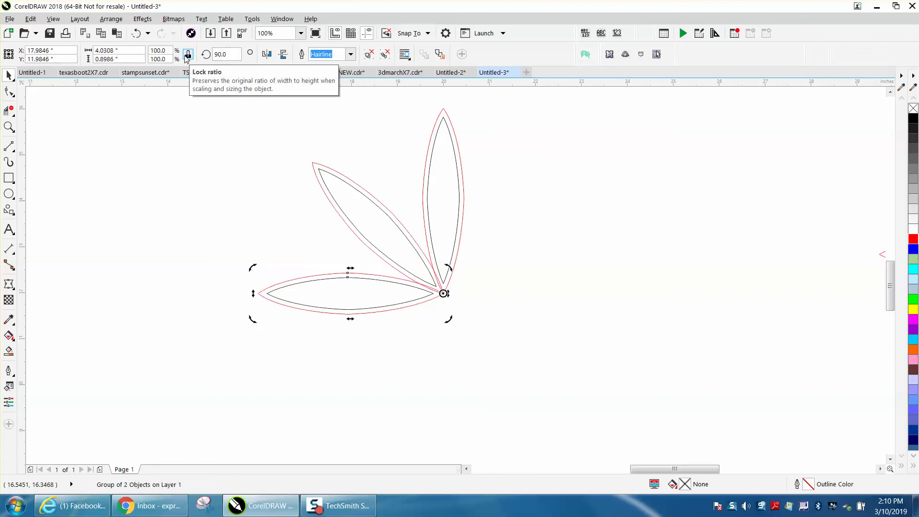
pyautogui.hotkey('ctrl', 'r')
pyautogui.hotkey('ctrl', 'r')
pyautogui.rightClick(187, 57)
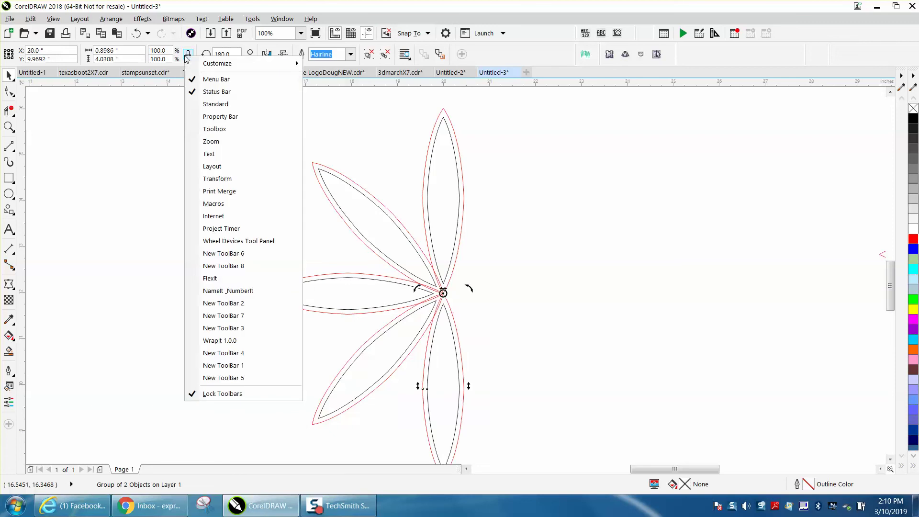
pyautogui.click(308, 115)
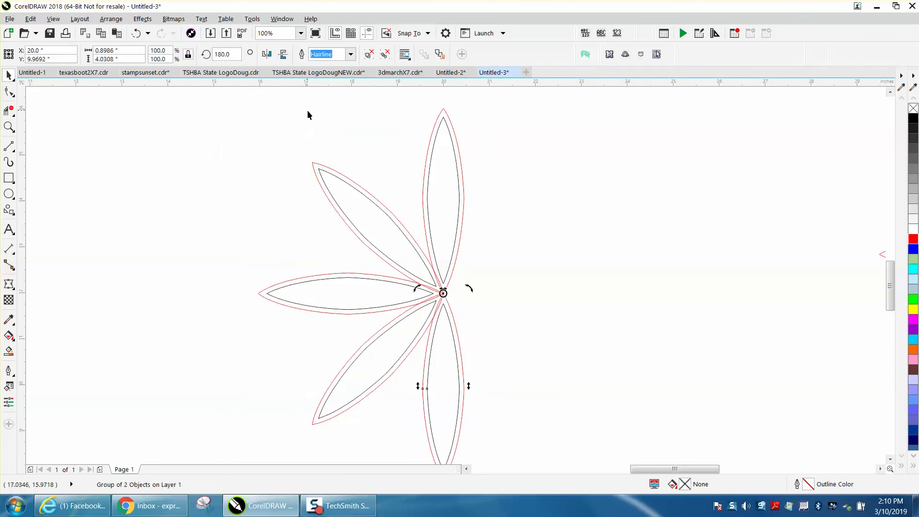
pyautogui.hotkey('ctrl', 'r')
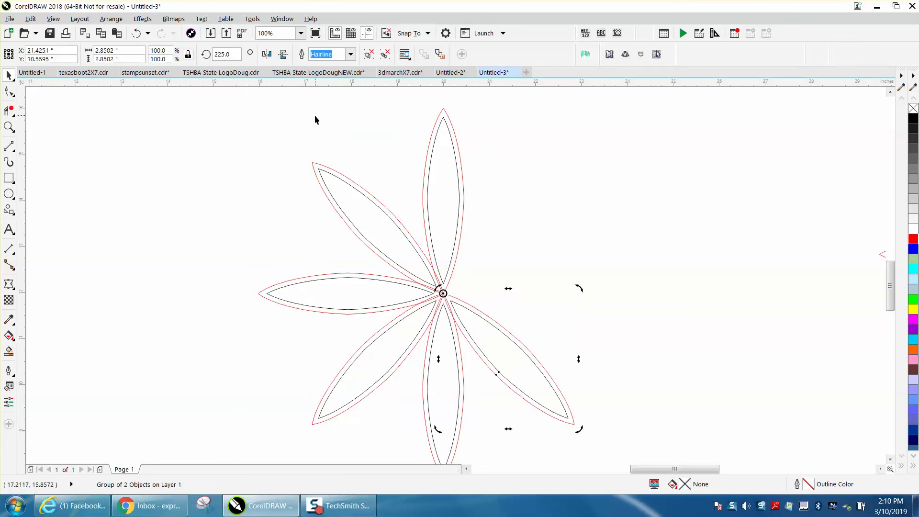
pyautogui.hotkey('ctrl', 'r')
pyautogui.hotkey('ctrl', 'r')
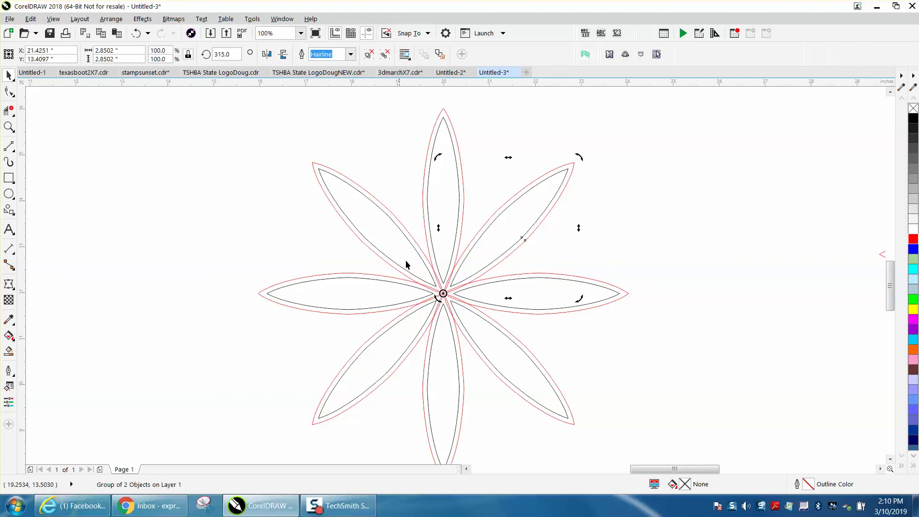
# Select all eight petal groups of the new flower and ungroup them into separate curves
pyautogui.scroll(-1, 409, 258)
pyautogui.moveTo(406, 340); pyautogui.dragTo(559, 401)
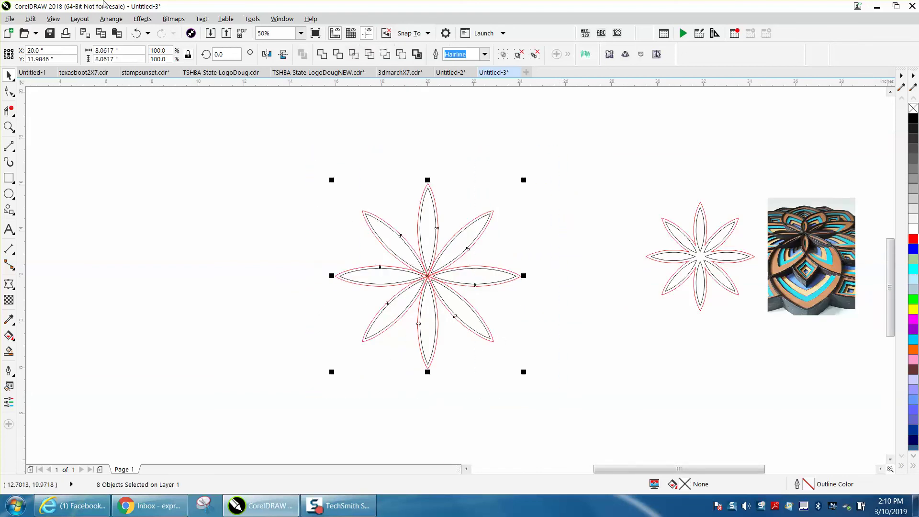
pyautogui.click(120, 21)
pyautogui.moveTo(185, 229)
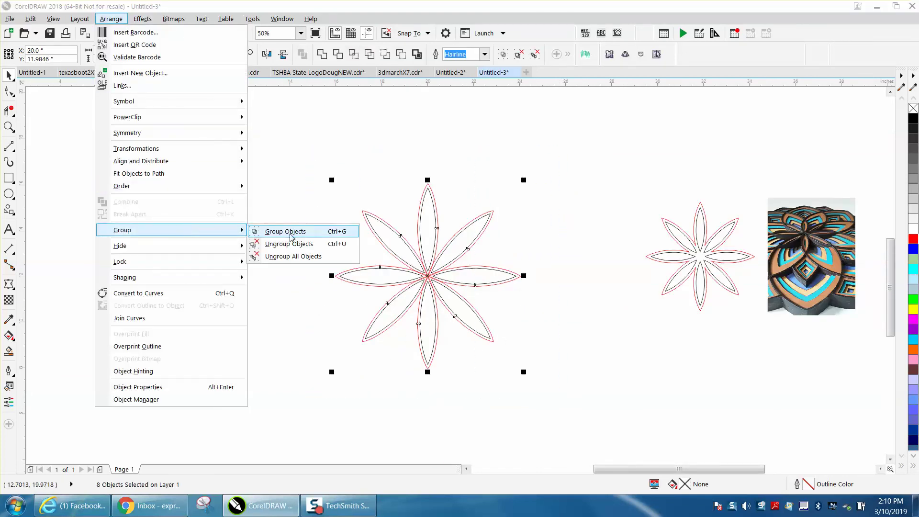
pyautogui.click(266, 223)
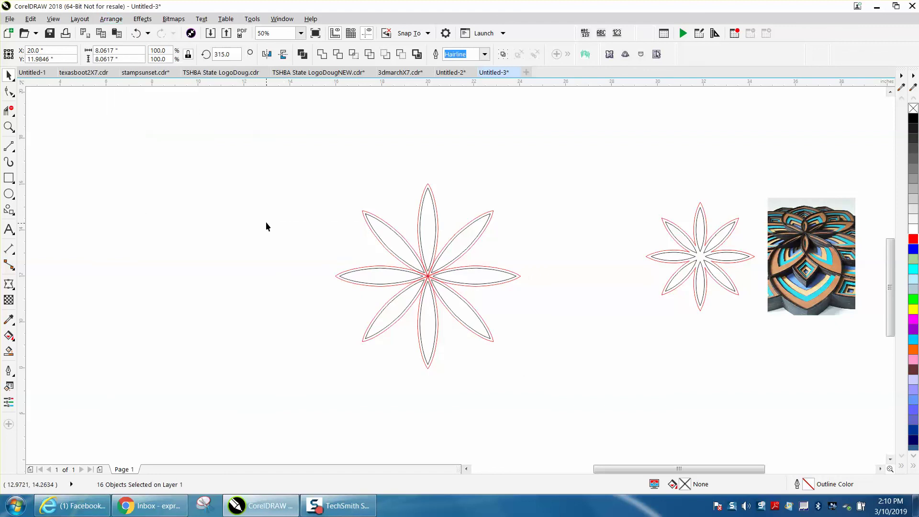
# Select the eight inner black petal curves and nudge them together 14 inches left, away from the red petals
pyautogui.click(393, 233)
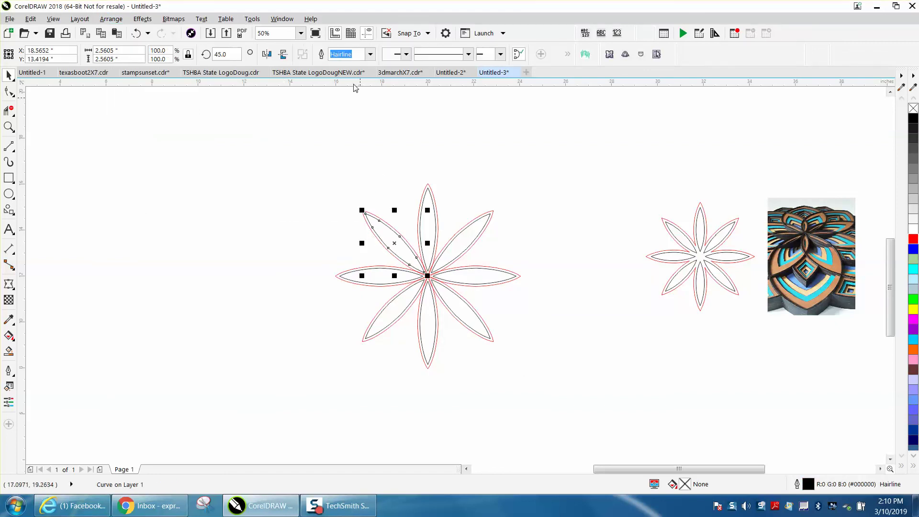
pyautogui.press('Left')
pyautogui.click(432, 230)
pyautogui.press('Left')
pyautogui.click(383, 280)
pyautogui.press('Left')
pyautogui.click(392, 314)
pyautogui.press('Left')
pyautogui.click(424, 324)
pyautogui.press('Left')
pyautogui.click(464, 303)
pyautogui.press('Left')
pyautogui.click(472, 280)
pyautogui.press('Left')
pyautogui.click(461, 243)
pyautogui.press('Left')
pyautogui.moveTo(177, 189); pyautogui.dragTo(375, 377)
pyautogui.press('Left')
# Select the eight red outer petals and weld them into a single flower outline
pyautogui.moveTo(311, 160); pyautogui.dragTo(431, 309)
pyautogui.moveTo(567, 425); pyautogui.dragTo(568, 426)
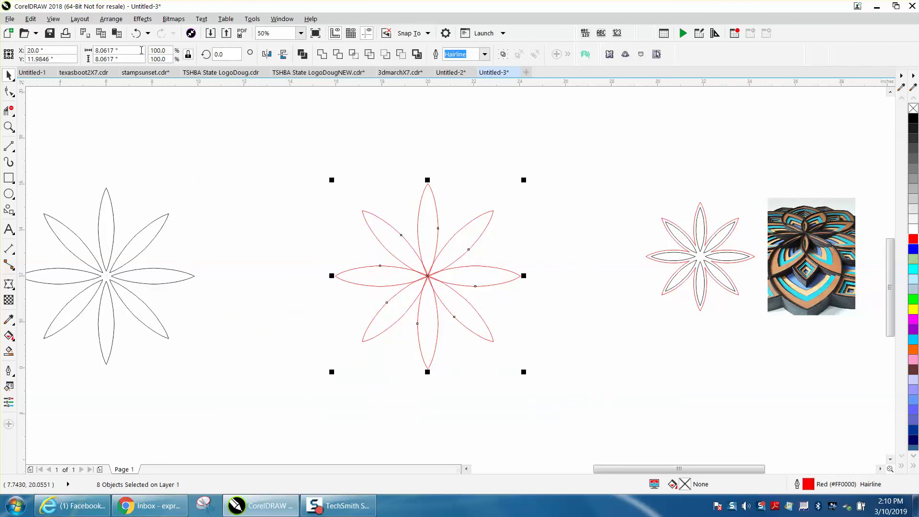
pyautogui.click(322, 54)
pyautogui.click(292, 128)
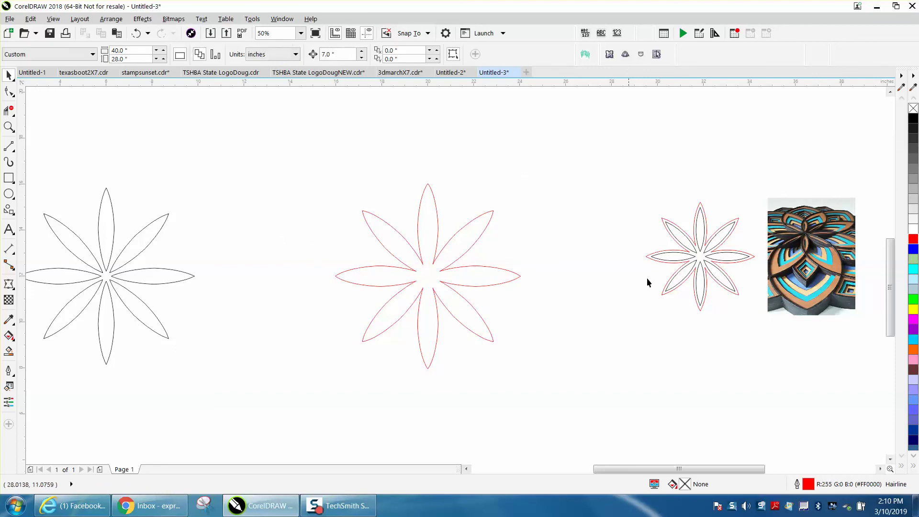
# Select the eight black inner petals and nudge them 14 inches right, back inside the welded red outline
pyautogui.scroll(-2, 265, 258)
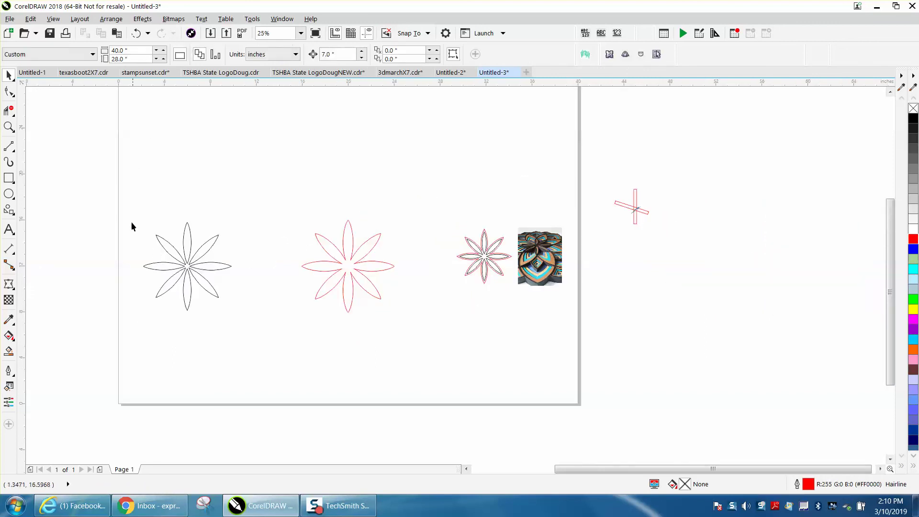
pyautogui.moveTo(266, 331); pyautogui.dragTo(266, 331)
pyautogui.press('Right')
pyautogui.press('Right')
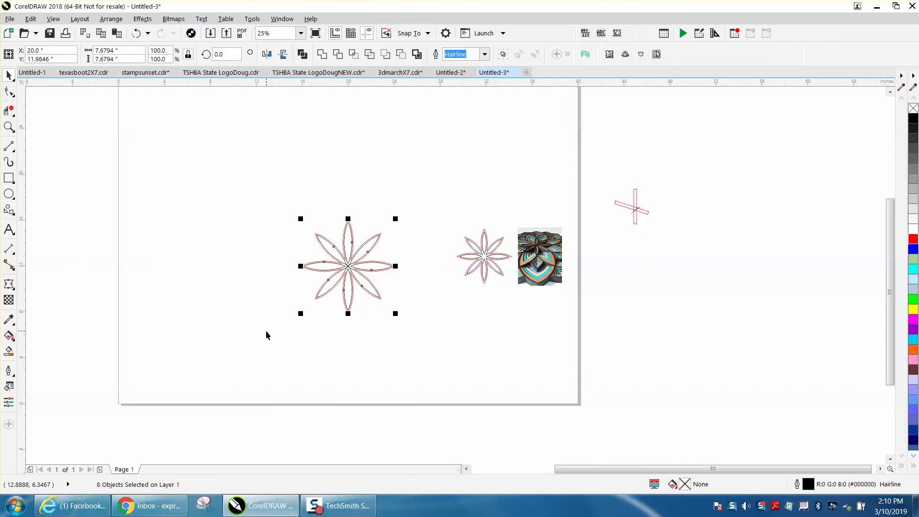
# Smart Fill the border area between the red outline and the black inner petals with solid black
pyautogui.press('z')
pyautogui.moveTo(289, 216); pyautogui.dragTo(424, 313)
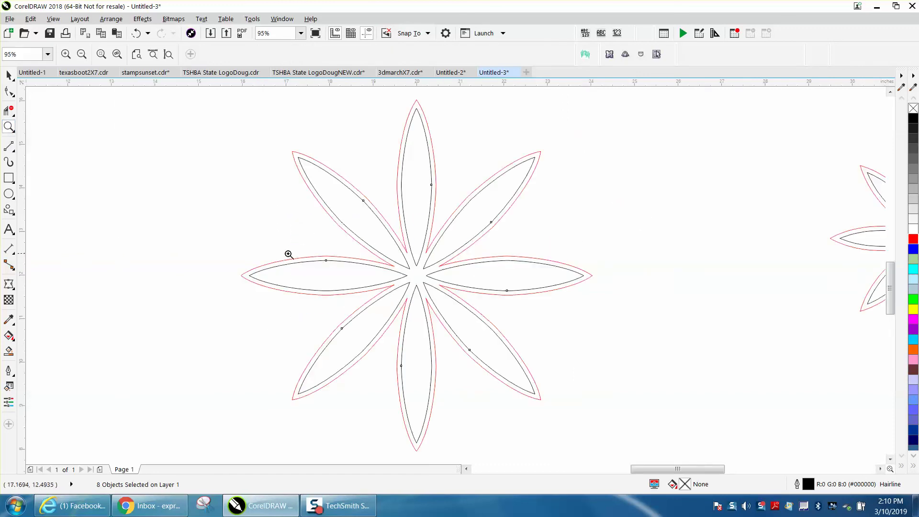
pyautogui.click(9, 75)
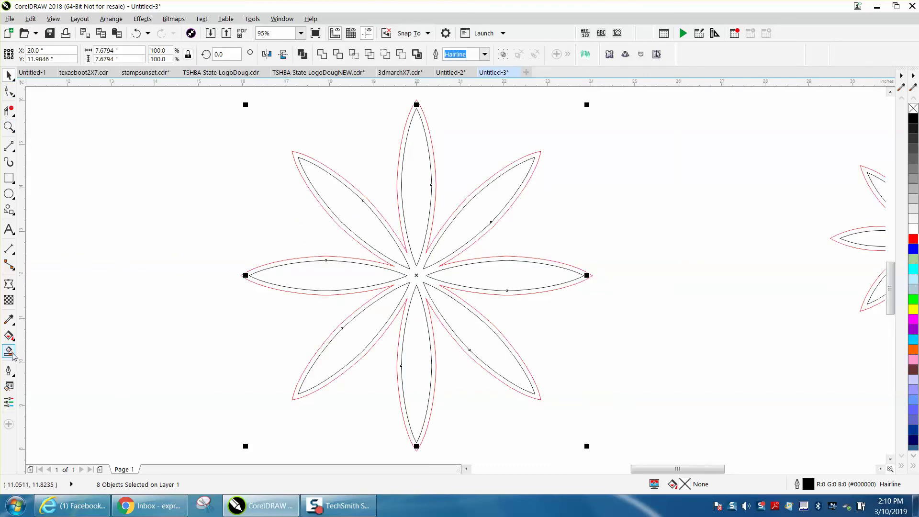
pyautogui.click(420, 280)
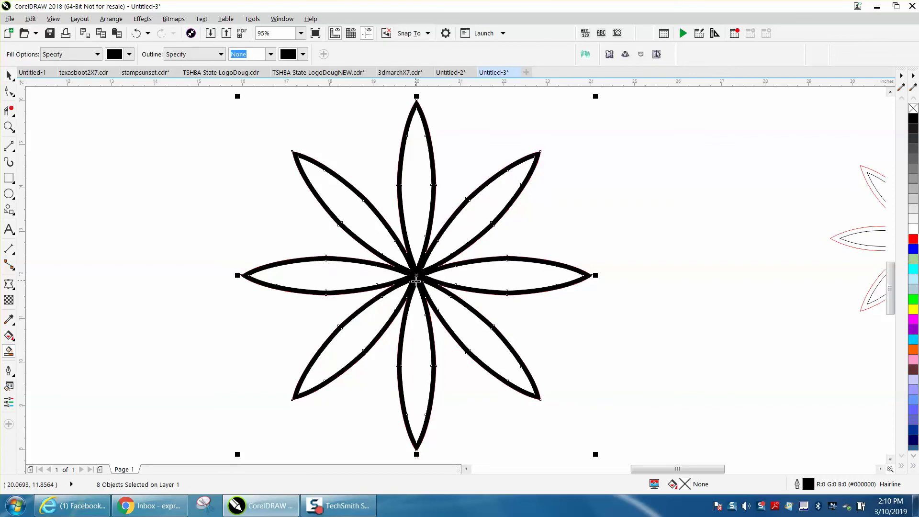
# Compare the top petal layer in the reference photo with the black-filled flower border
pyautogui.scroll(-2, 63, 231)
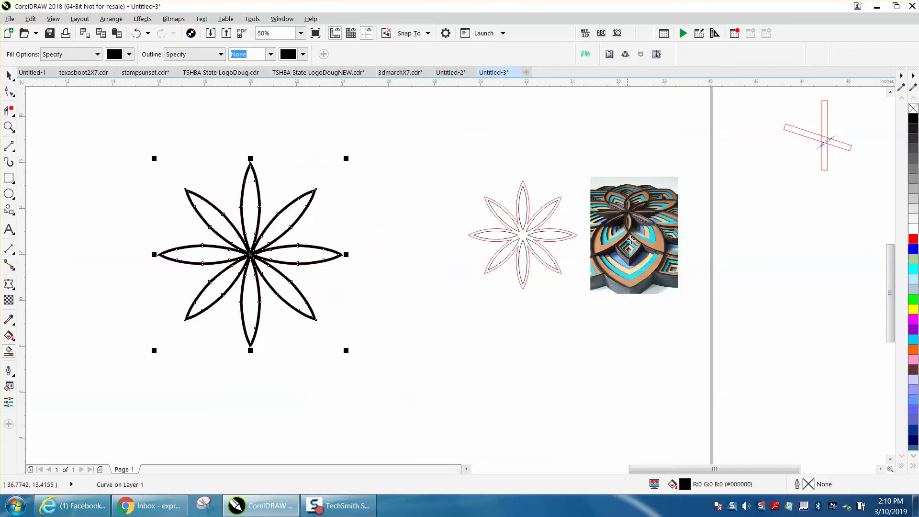
pyautogui.click(9, 126)
pyautogui.moveTo(594, 189); pyautogui.dragTo(699, 256)
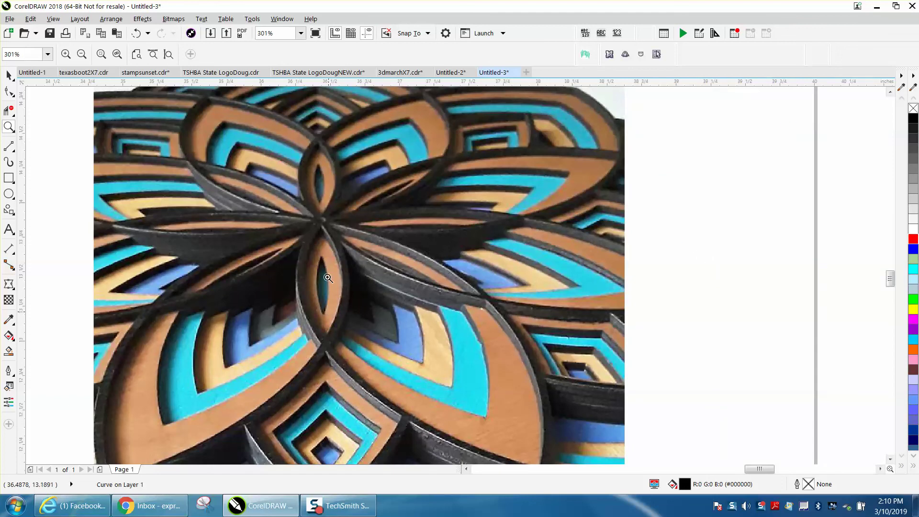
pyautogui.scroll(-2, 322, 224)
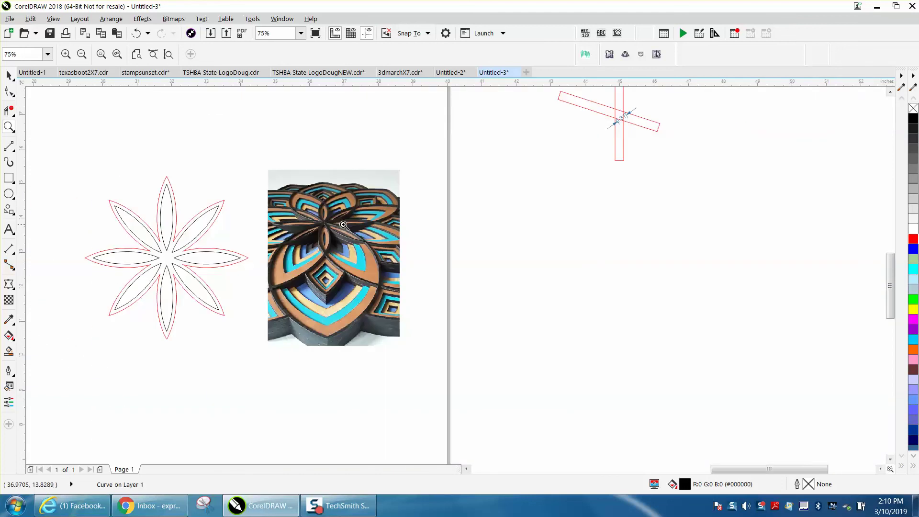
pyautogui.click(9, 75)
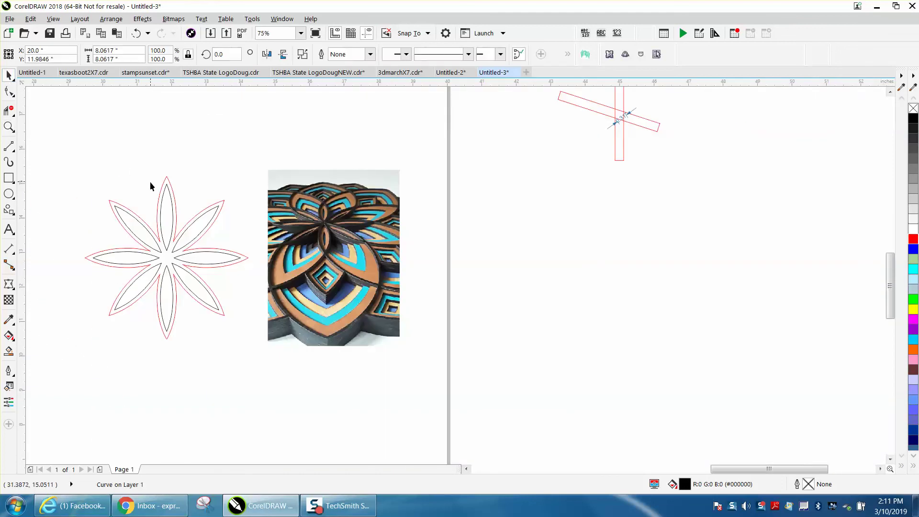
pyautogui.scroll(-1, 165, 189)
pyautogui.scroll(-1, 129, 201)
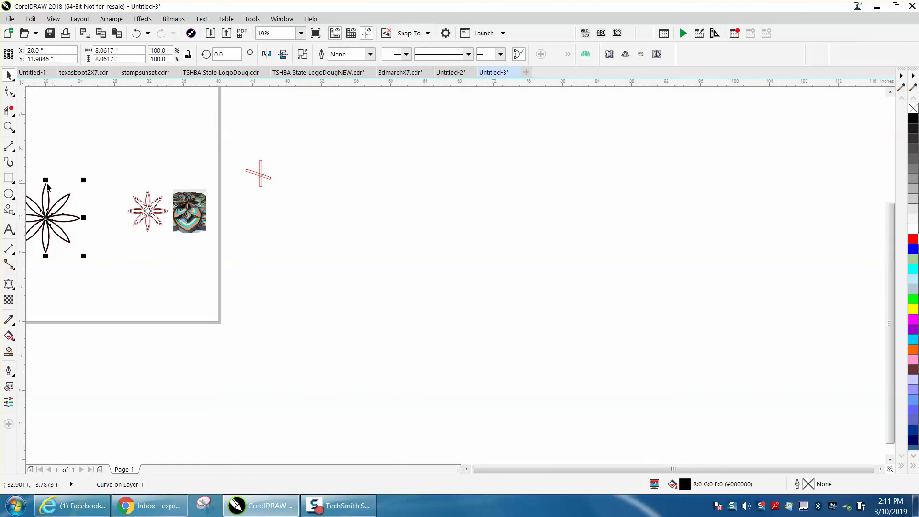
pyautogui.click(8, 127)
pyautogui.scroll(-1, 113, 191)
pyautogui.moveTo(57, 195); pyautogui.dragTo(123, 224)
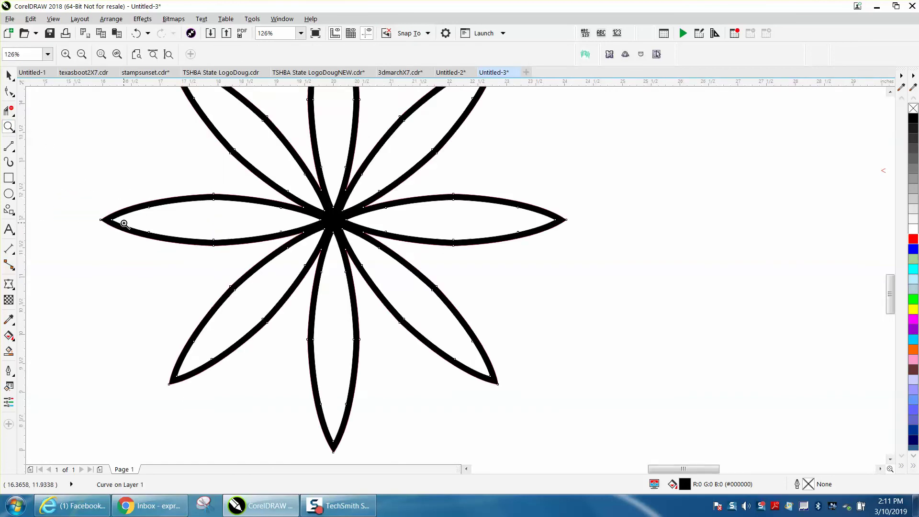
# Undo the black Smart Fill on the flower and take a close look at the reference photo
pyautogui.click(138, 33)
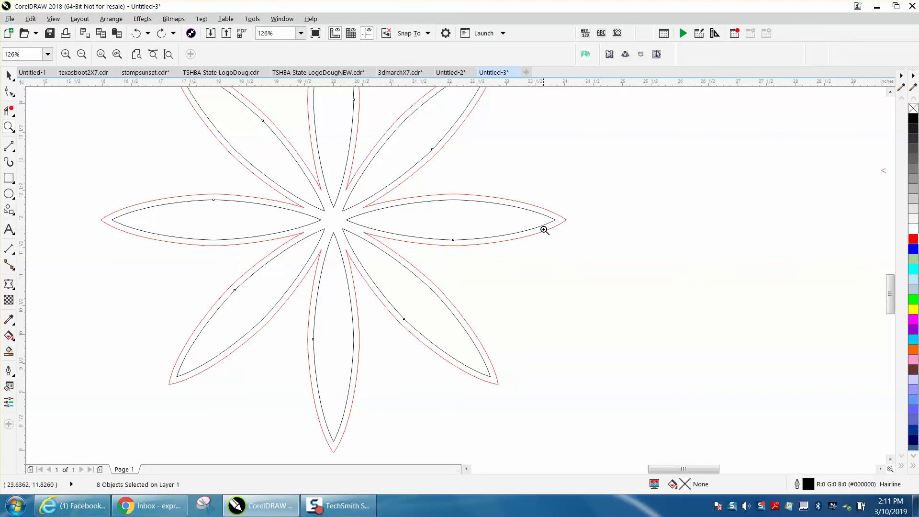
pyautogui.scroll(-1, 544, 228)
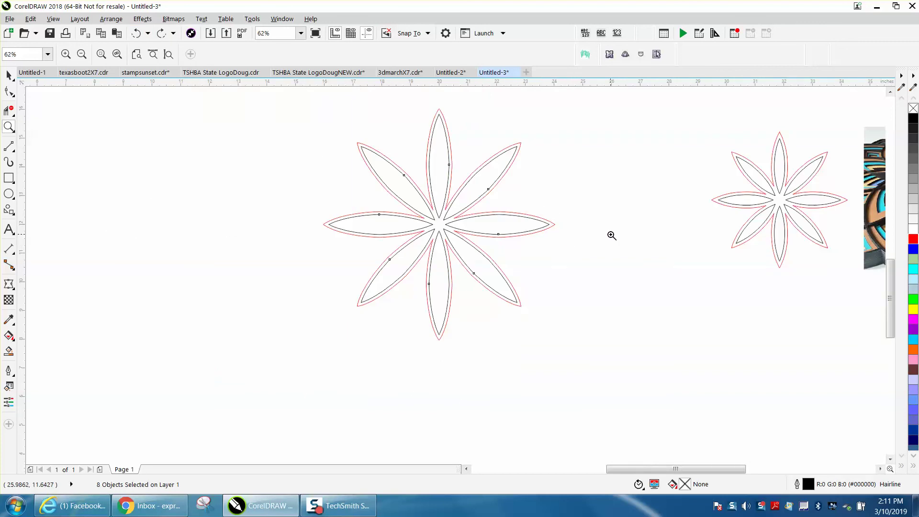
pyautogui.scroll(-1, 684, 243)
pyautogui.moveTo(736, 213); pyautogui.dragTo(840, 285)
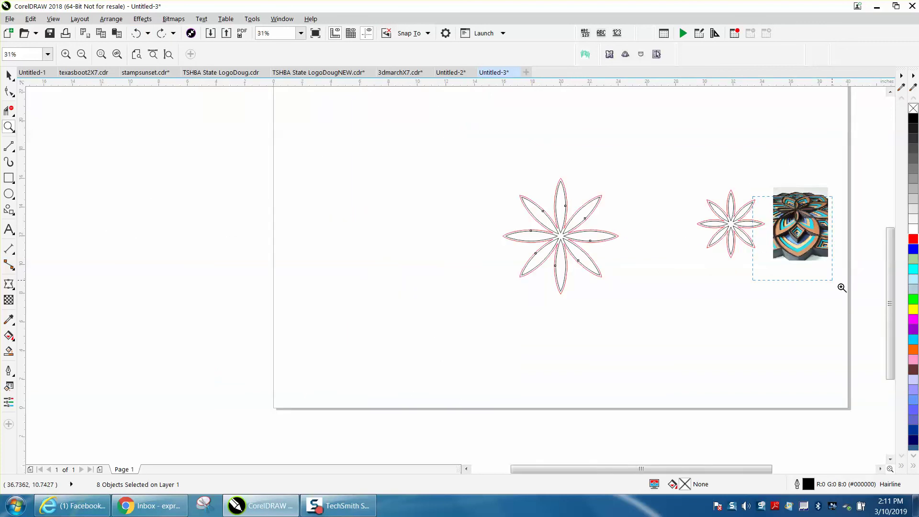